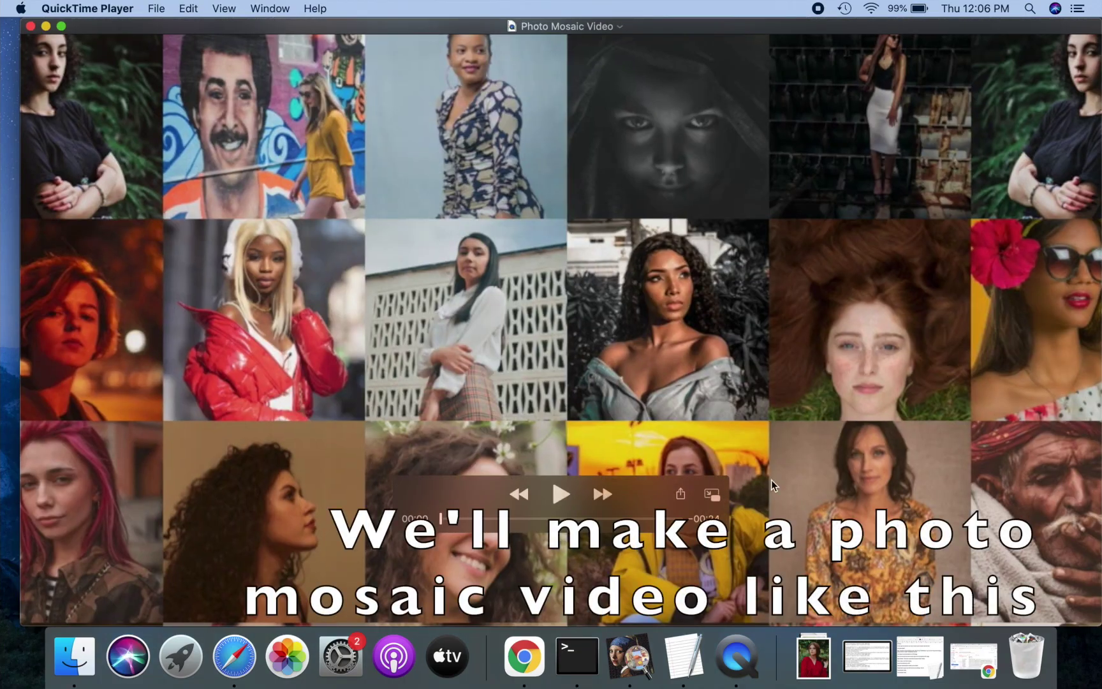
- Play the sample photo mosaic video in QuickTime Player, then close its window
click(561, 495)
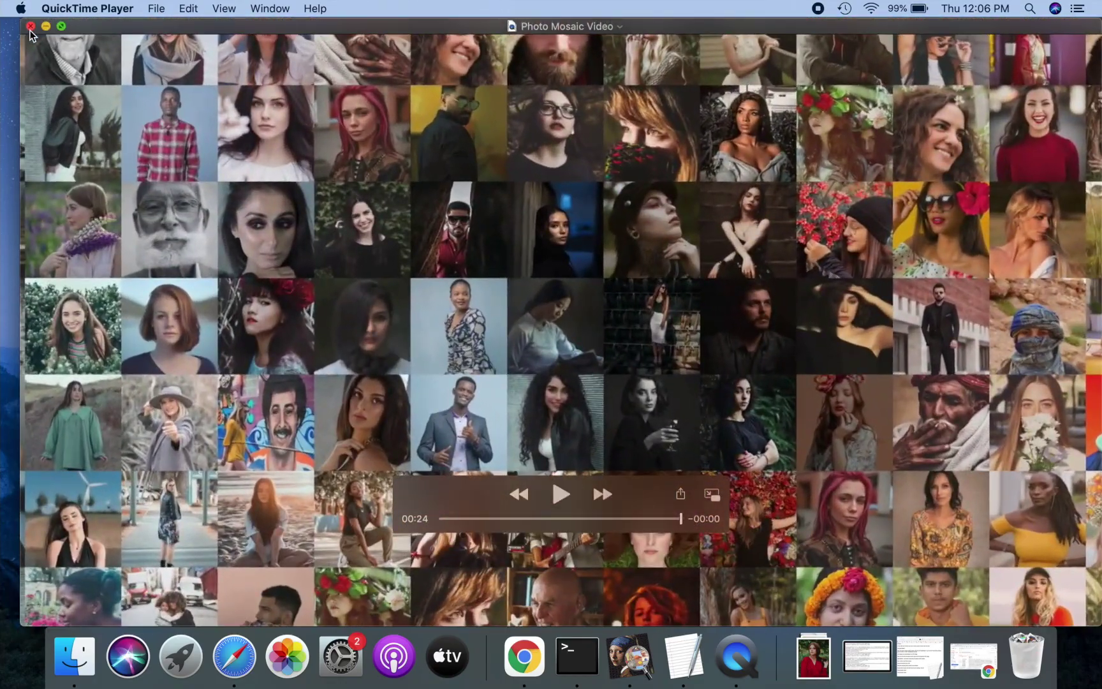
click(30, 26)
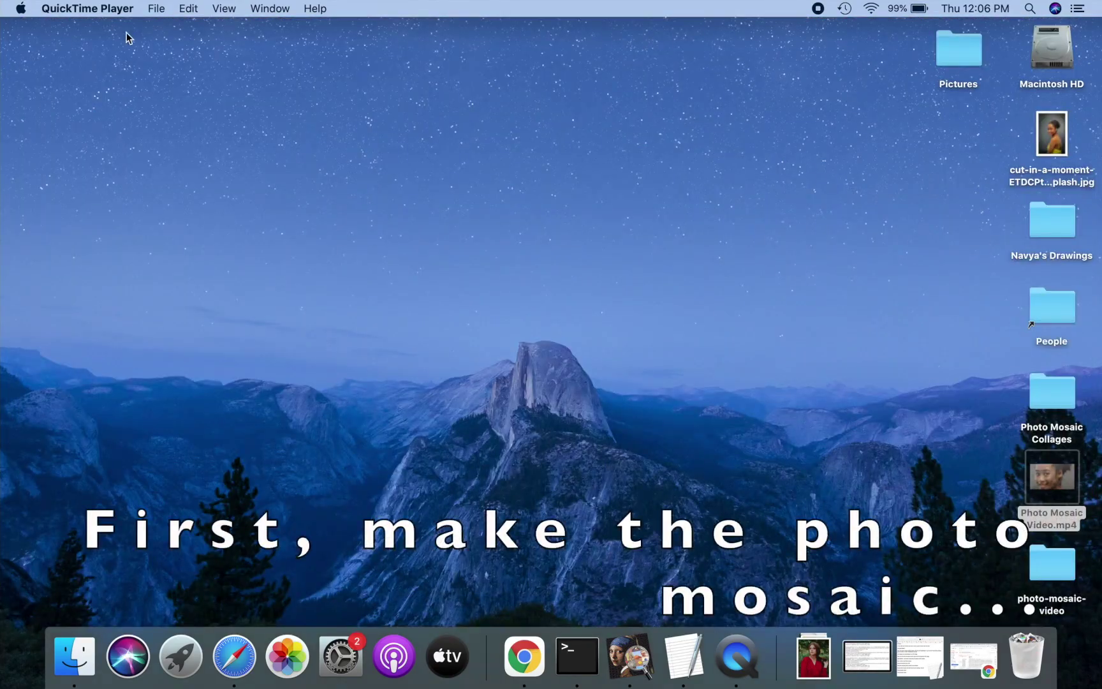
- Launch TurboMosaic from the Dock and enlarge its window across the screen
click(629, 652)
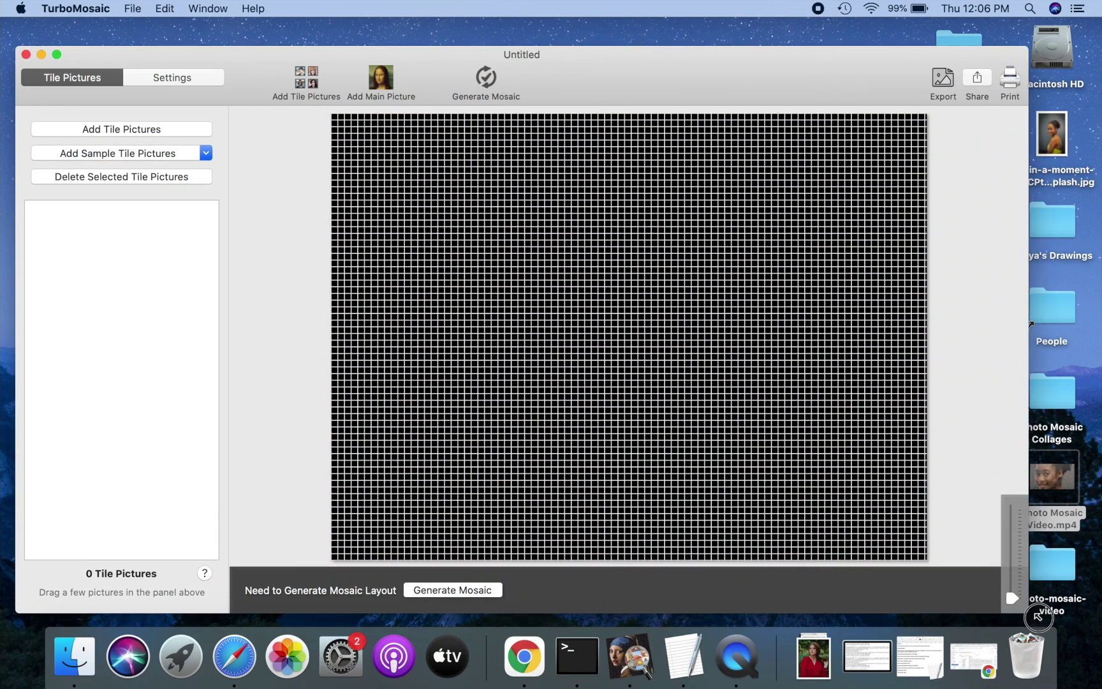
drag(916, 584, 1098, 624)
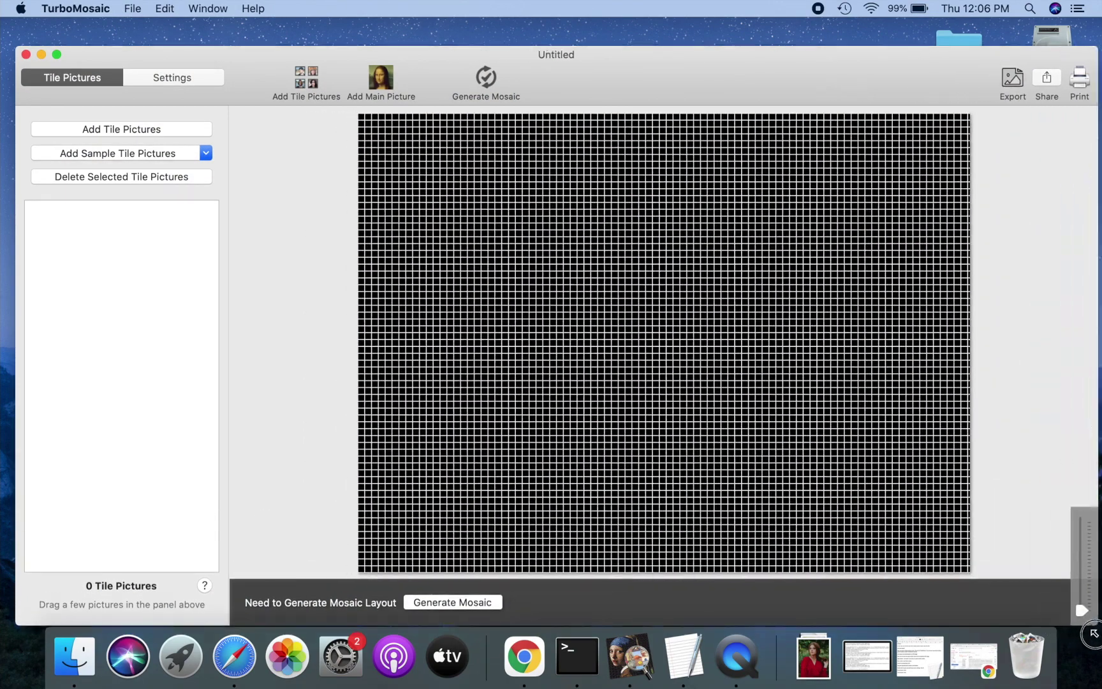
drag(738, 48, 734, 23)
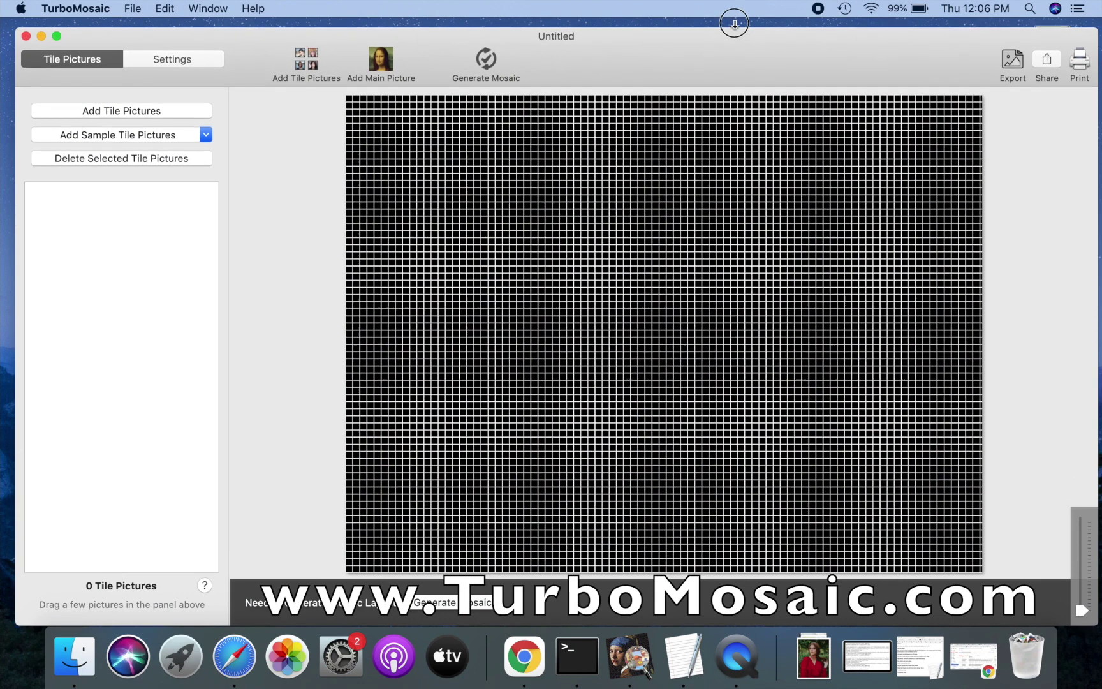
- Add all 261 photos from the people folder as tile pictures
click(140, 106)
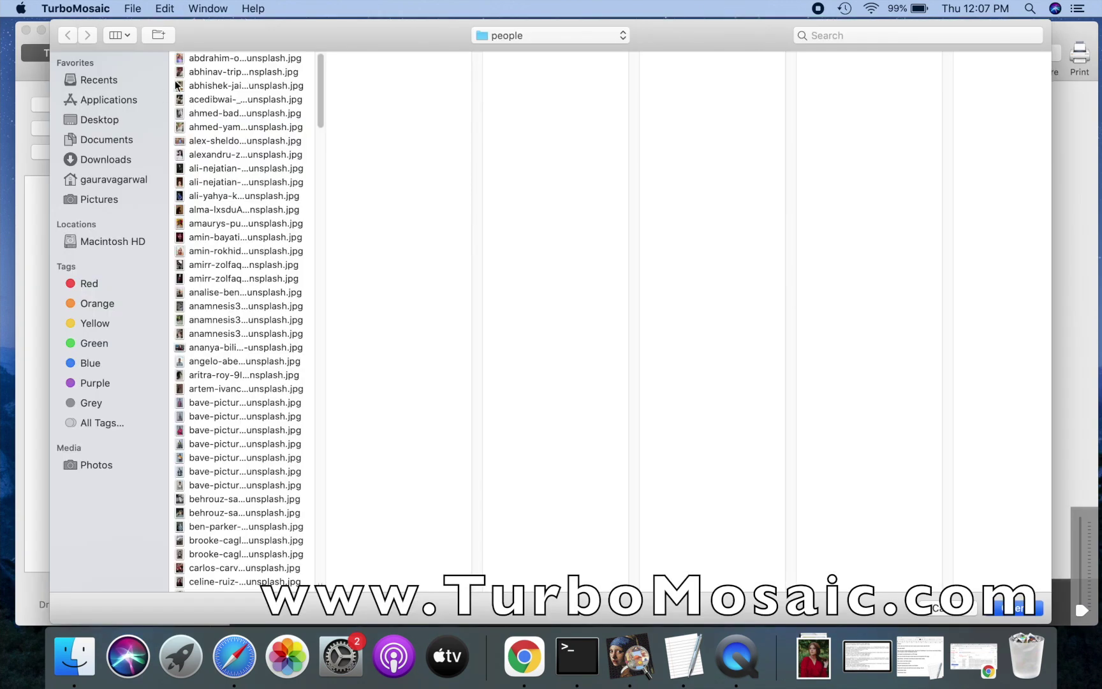
click(250, 114)
key(super+a)
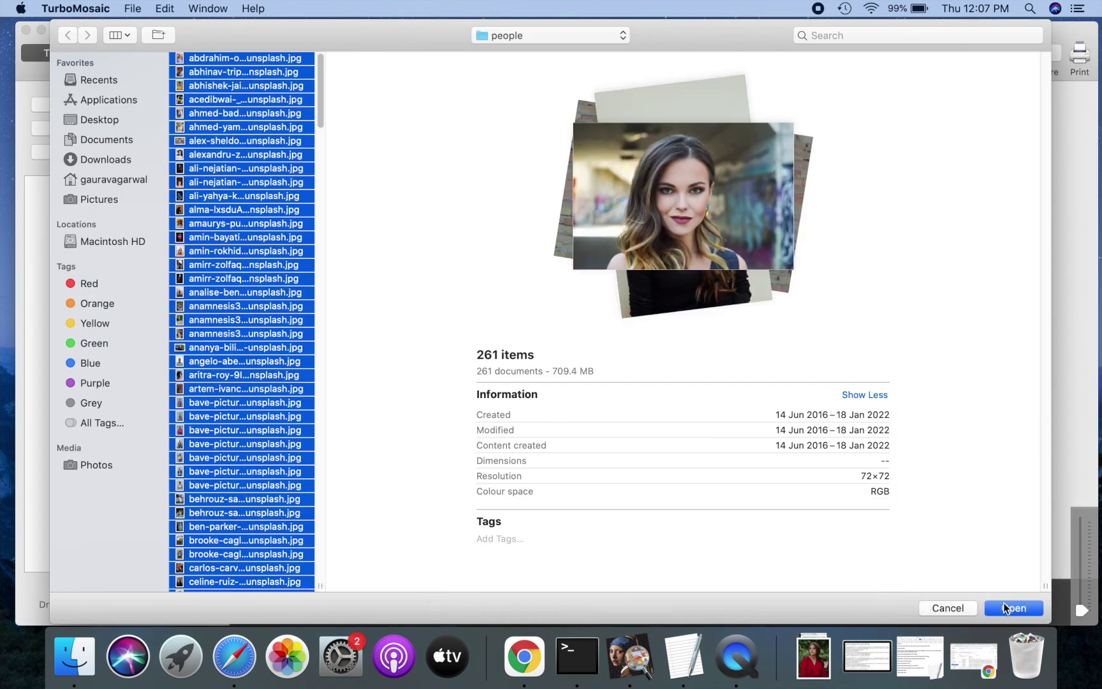
click(1004, 606)
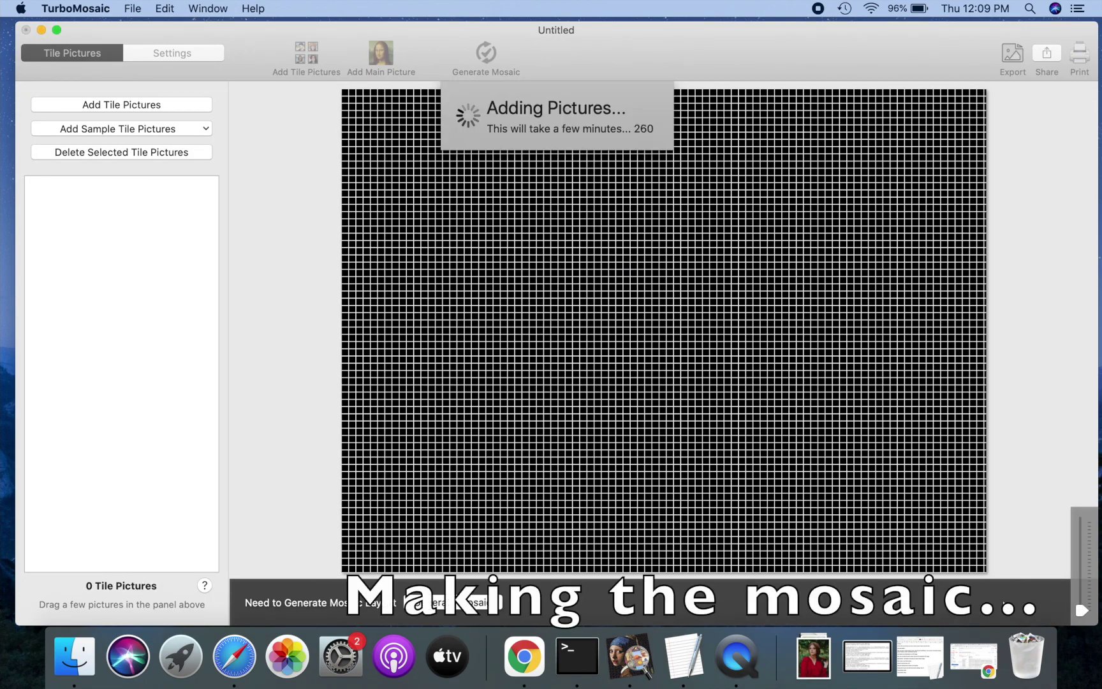
click(184, 55)
- Set the mosaic size to 14400 × 10800 pixels with a 60 by 80 tile grid
click(183, 127)
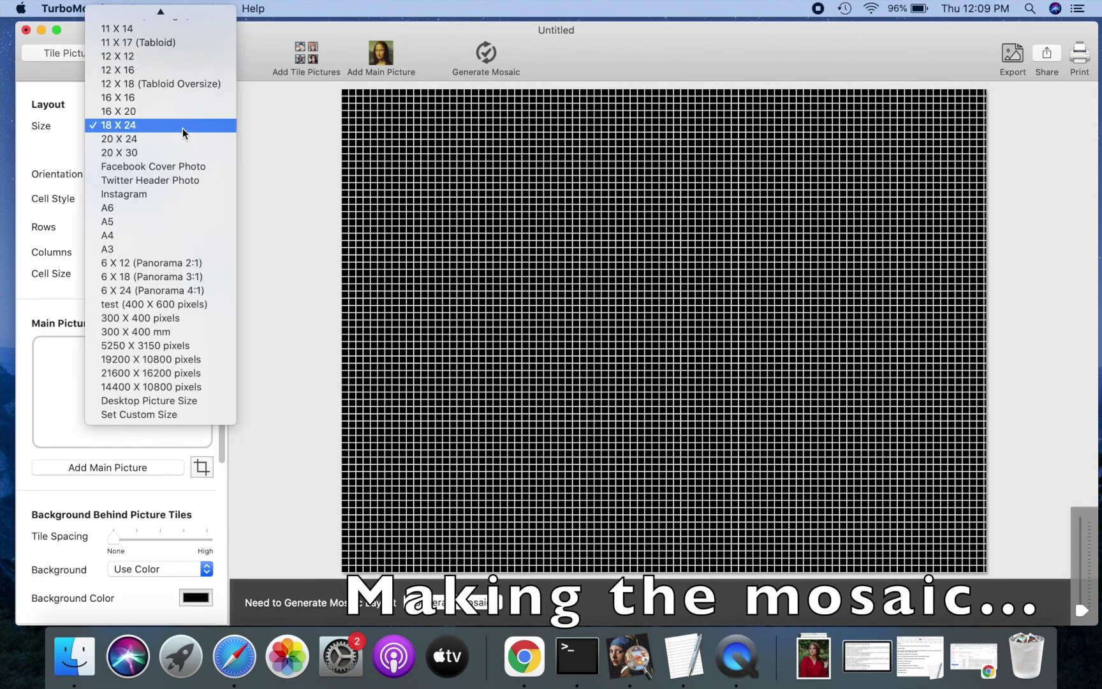
click(165, 388)
click(171, 231)
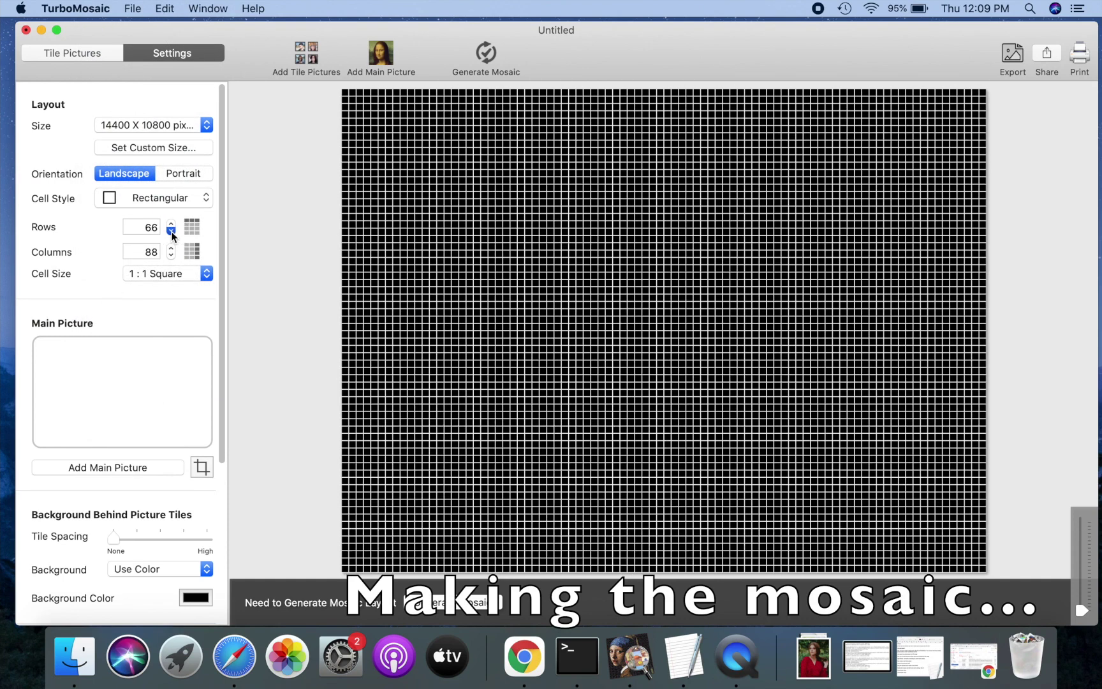
click(171, 230)
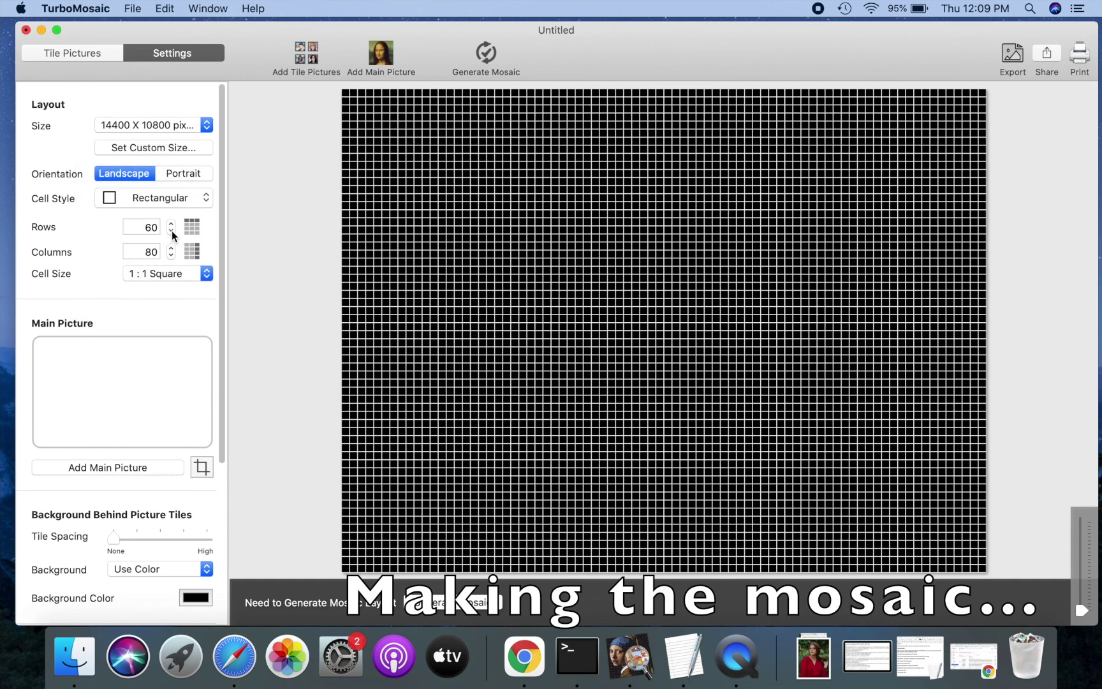
- Load the girl's portrait from the Desktop as the main picture
click(143, 465)
click(109, 124)
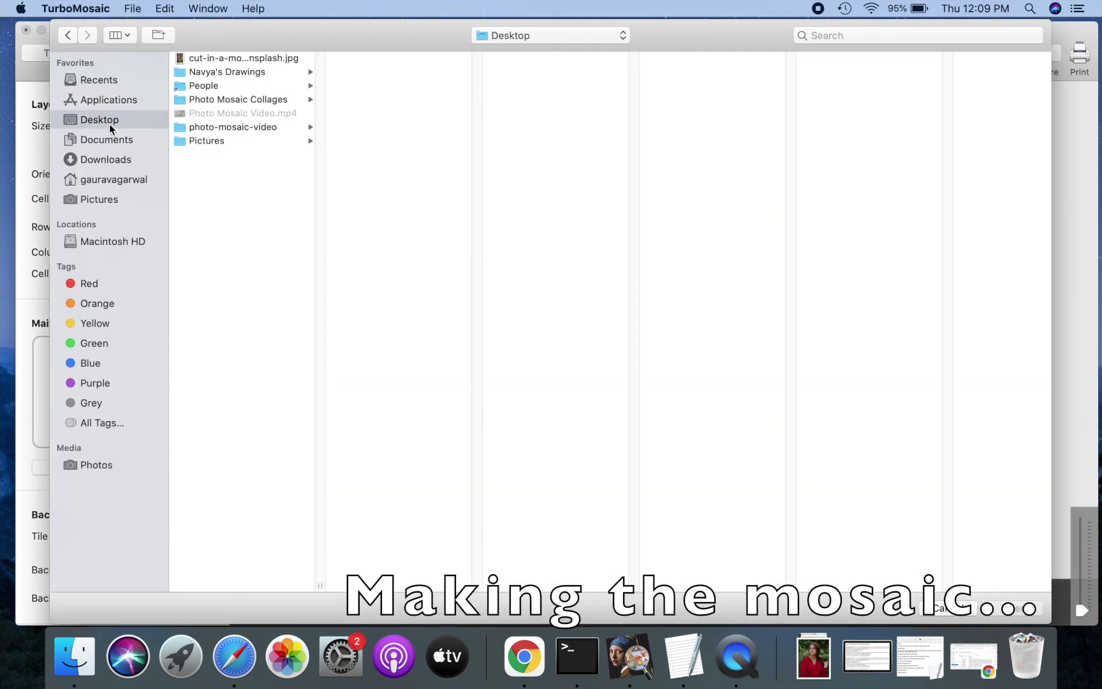
click(236, 59)
click(1013, 611)
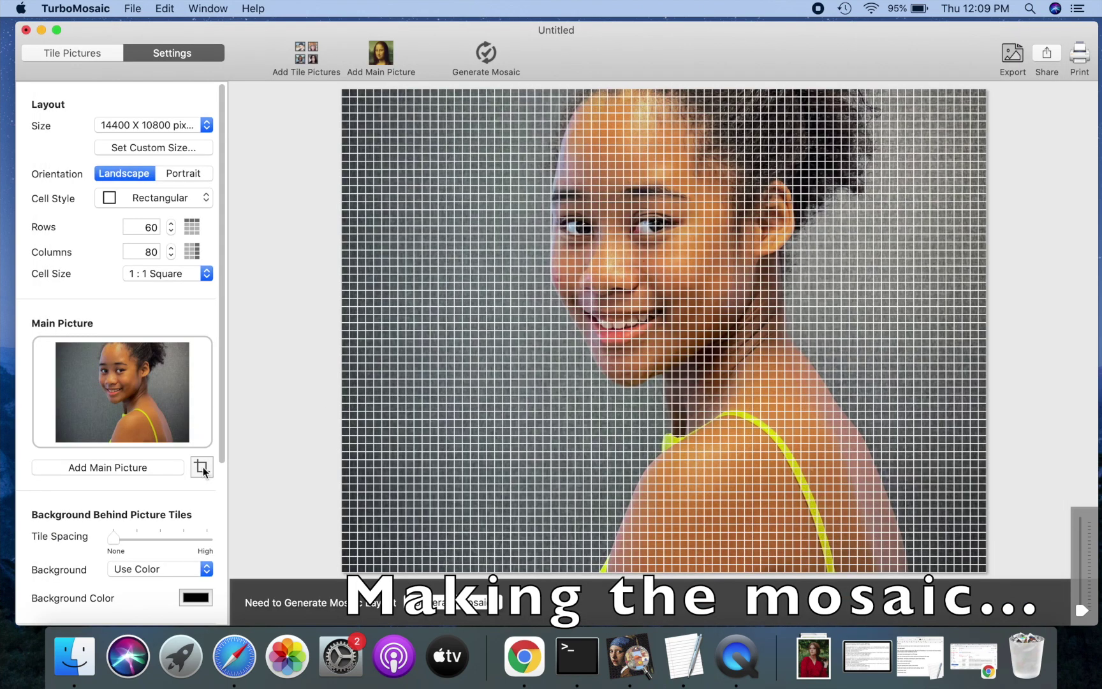
- Crop the main picture tightly around the girl's face
click(203, 472)
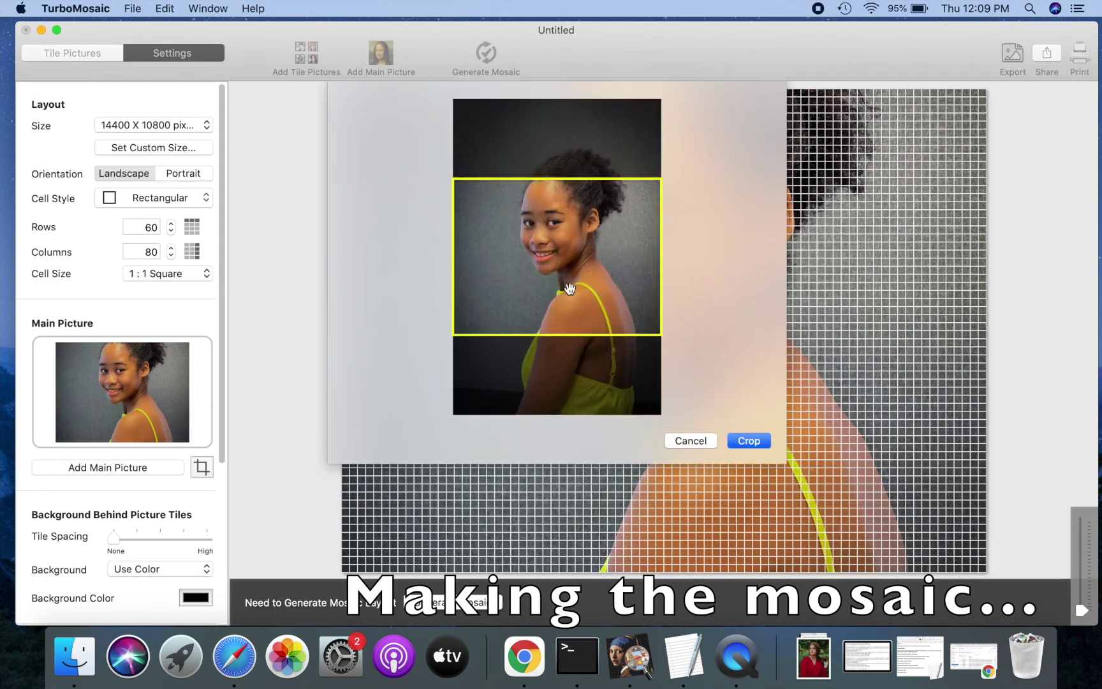
drag(565, 284, 567, 169)
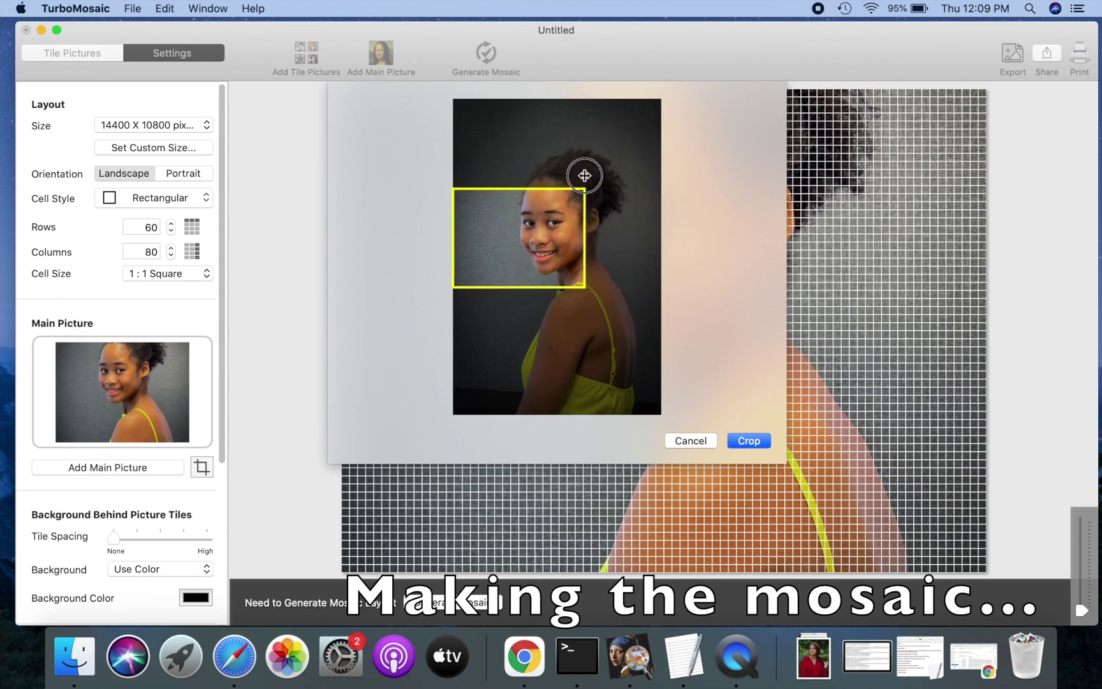
drag(660, 136, 604, 167)
drag(556, 237, 572, 232)
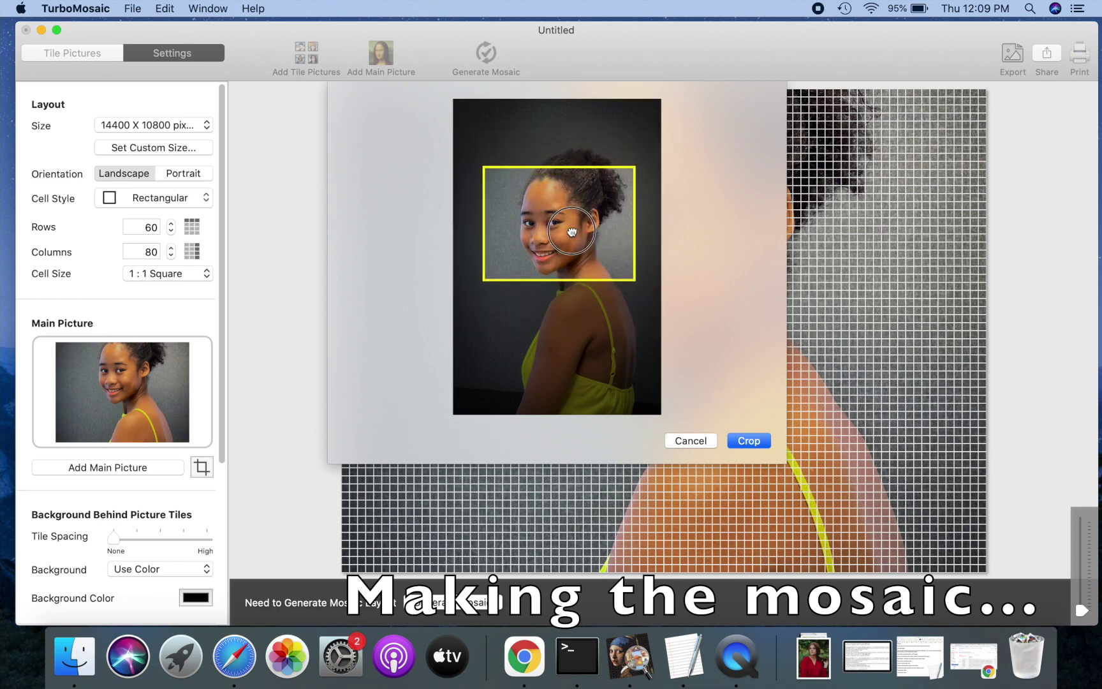
click(742, 440)
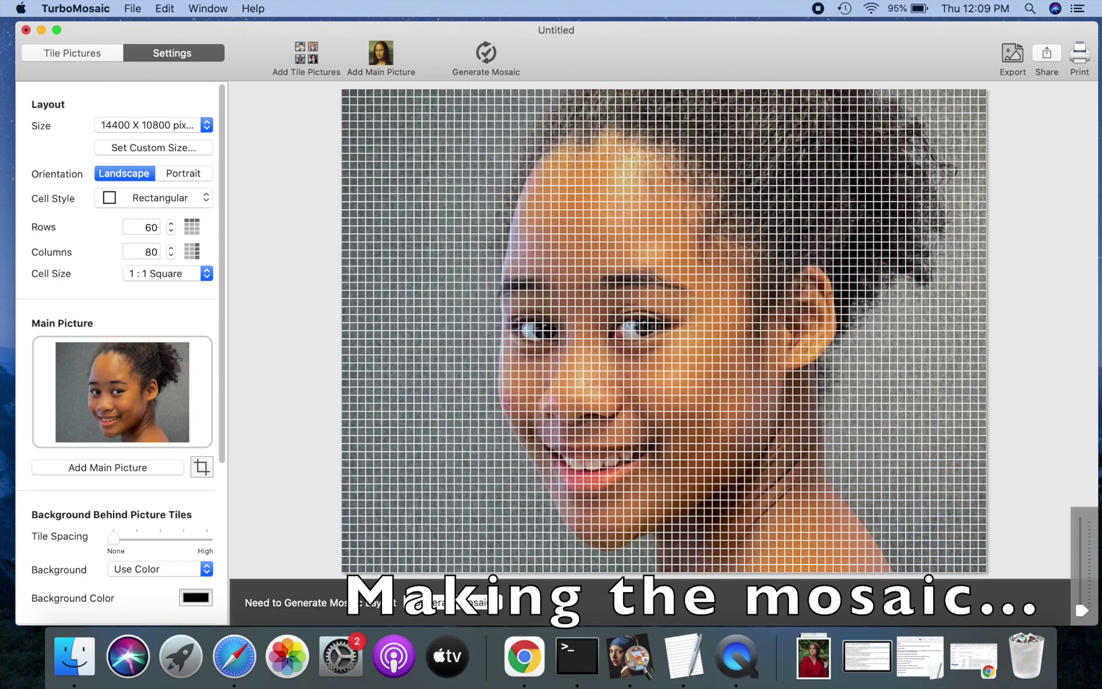
- Generate the mosaic, raise the main photo overlay slightly, and zoom in on the tiles
click(469, 602)
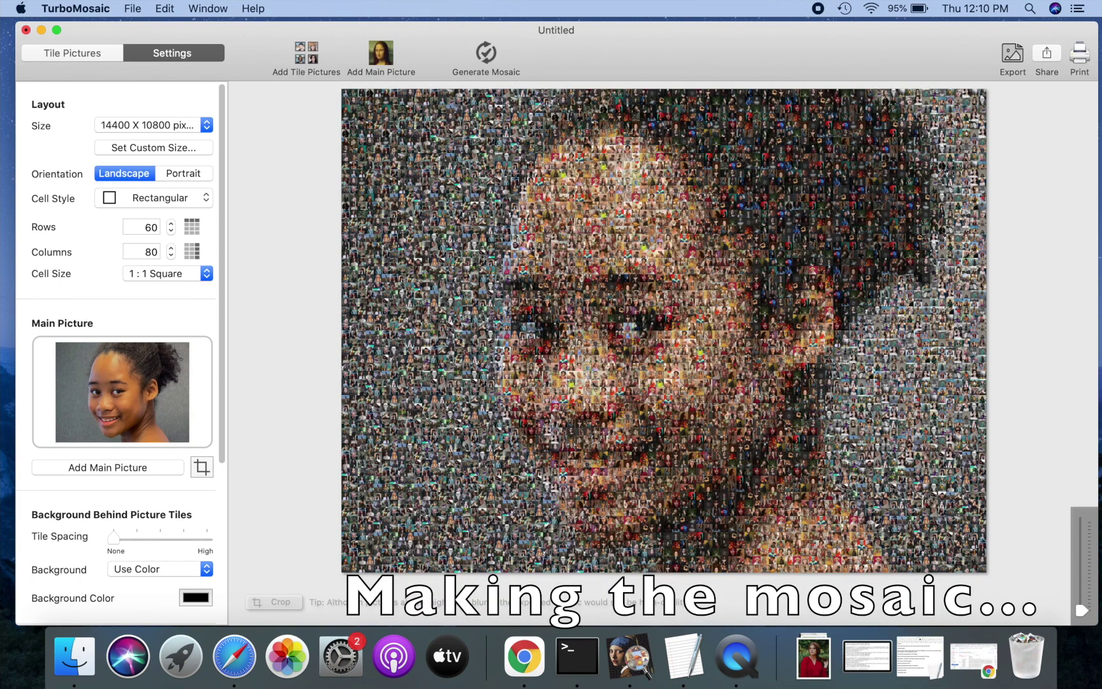
scroll(186, 452, down, 4)
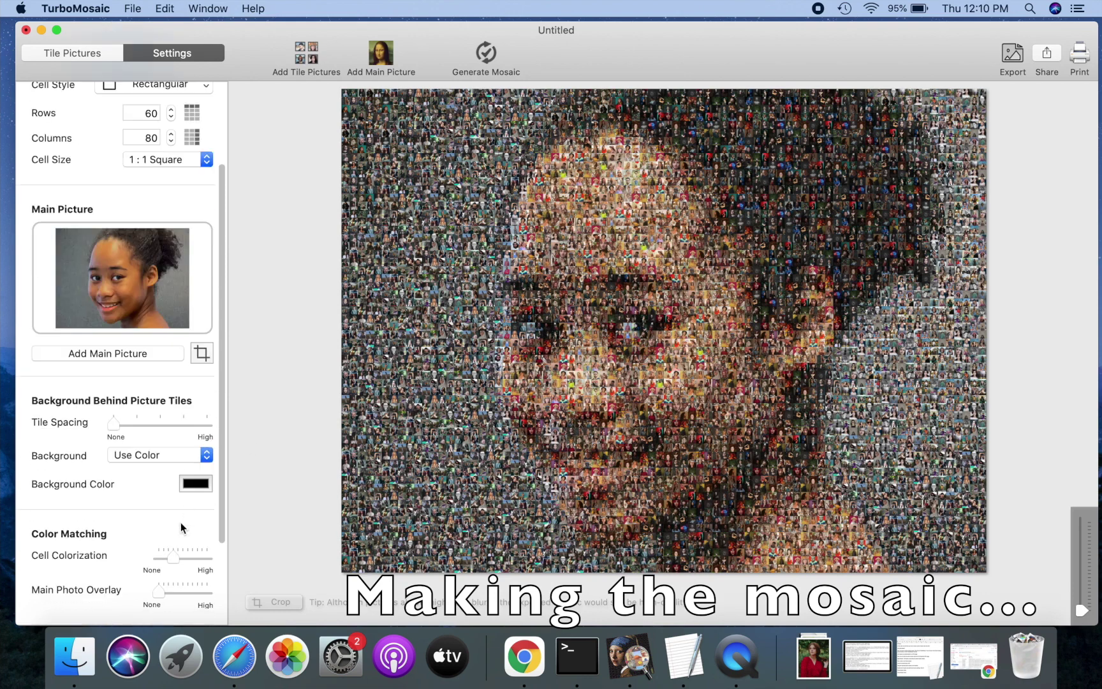
click(168, 594)
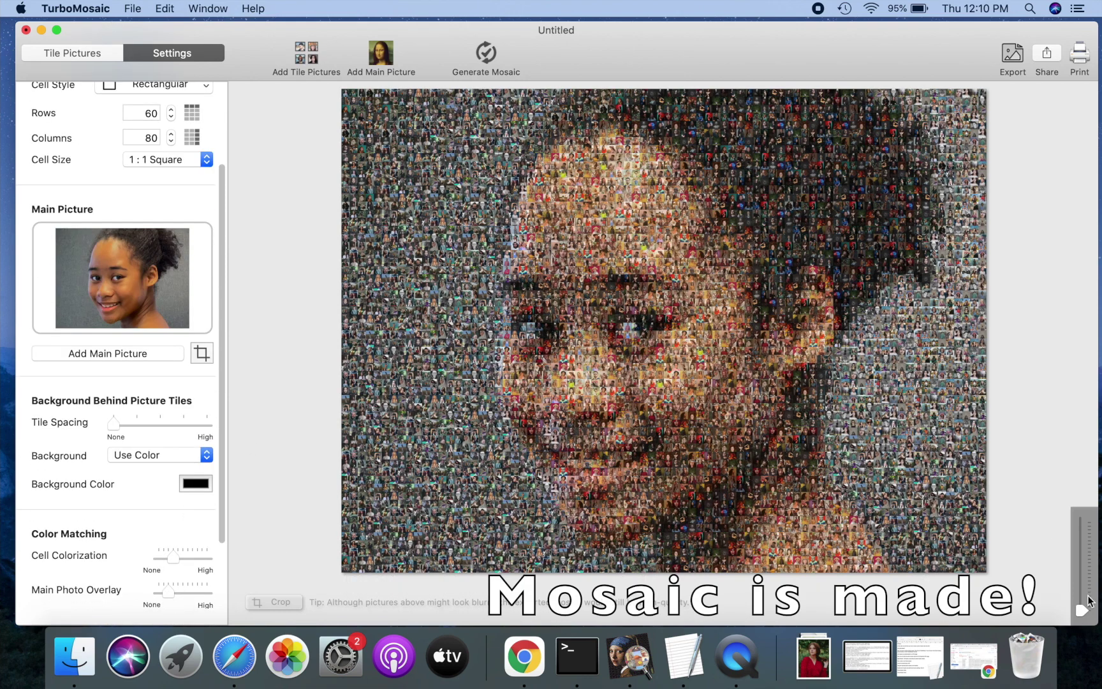
mouse_move(1079, 611)
mouse_down()
mouse_move(1090, 518)
mouse_move(1082, 610)
mouse_up()
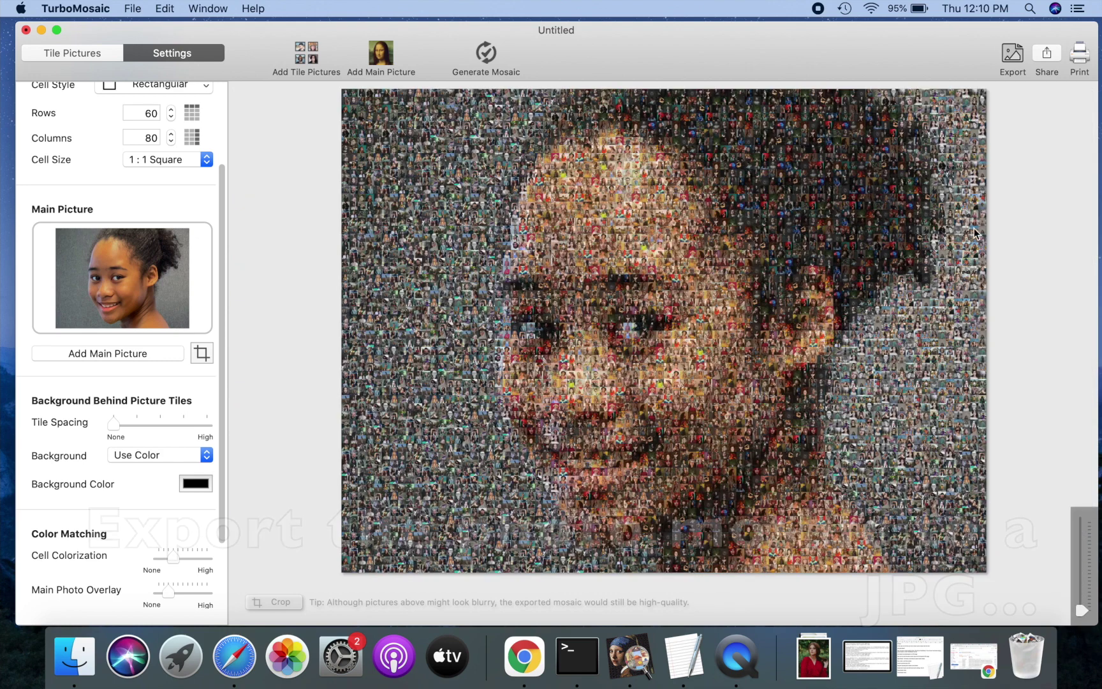
- Export the mosaic to the Desktop as a best-quality JPEG named Photo Mosaic
click(1013, 57)
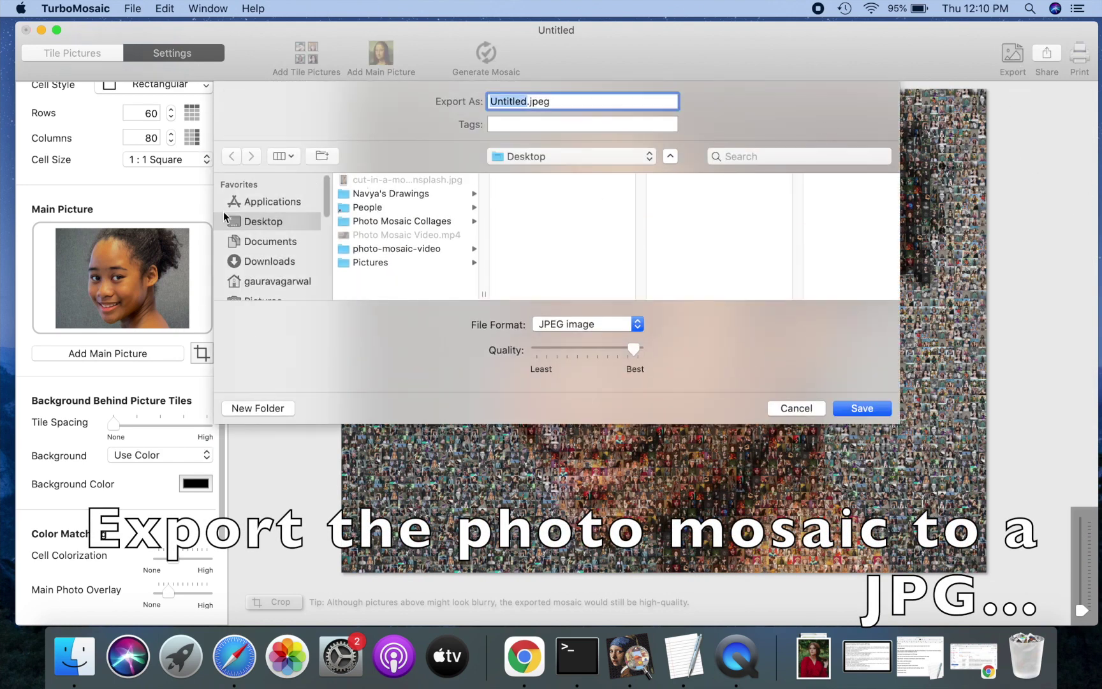
text(Photo Mosaic Video)
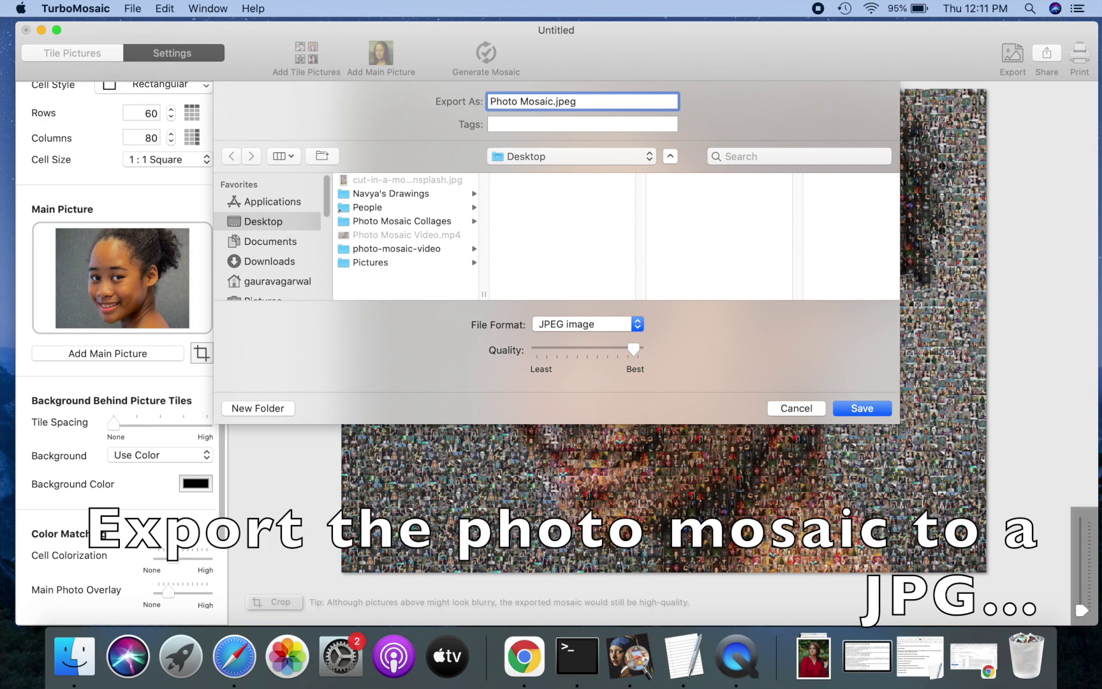
click(857, 409)
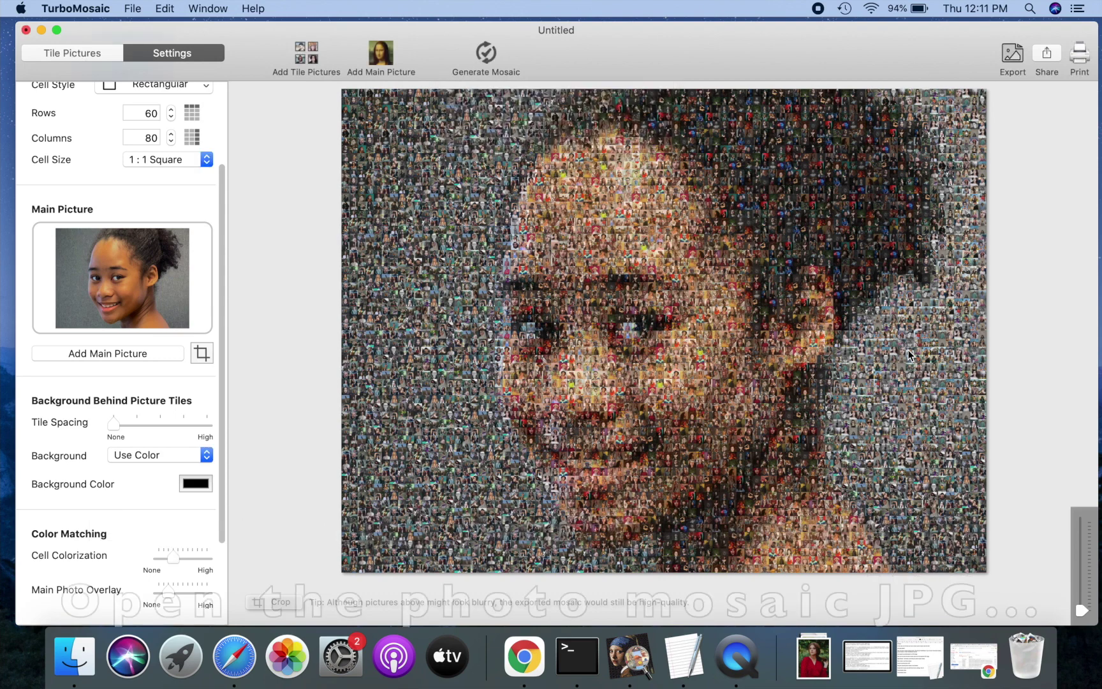
- Minimize TurboMosaic, open Photo Mosaic.jpeg in Preview, zoom in four steps on the tiles, then close it
click(44, 32)
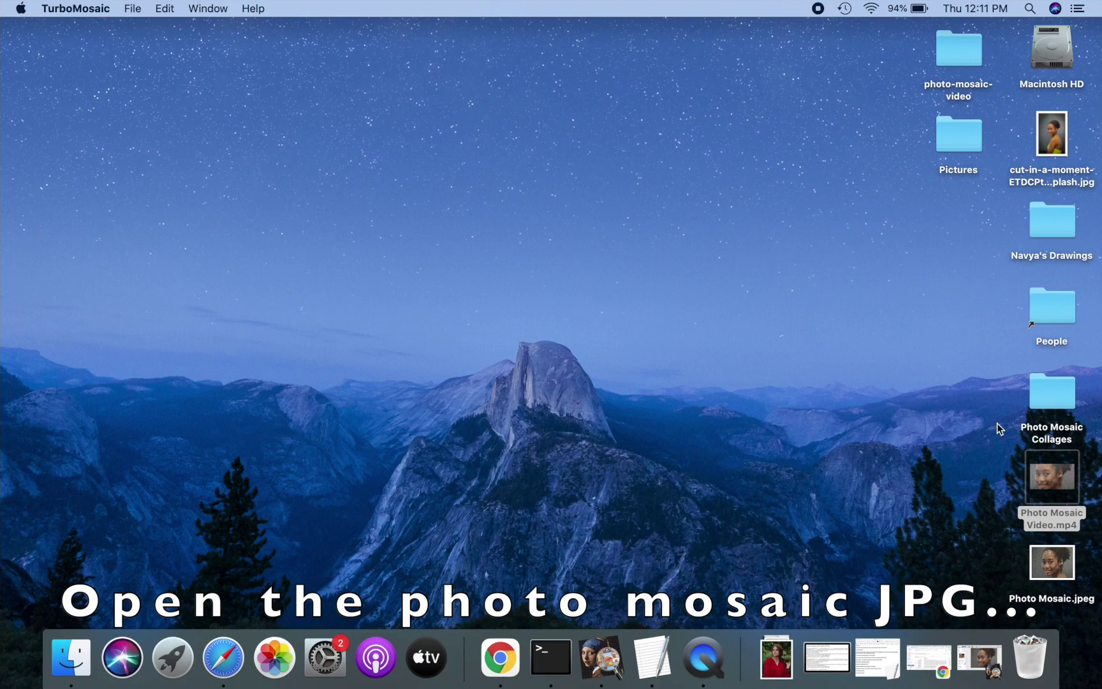
double_click(1050, 569)
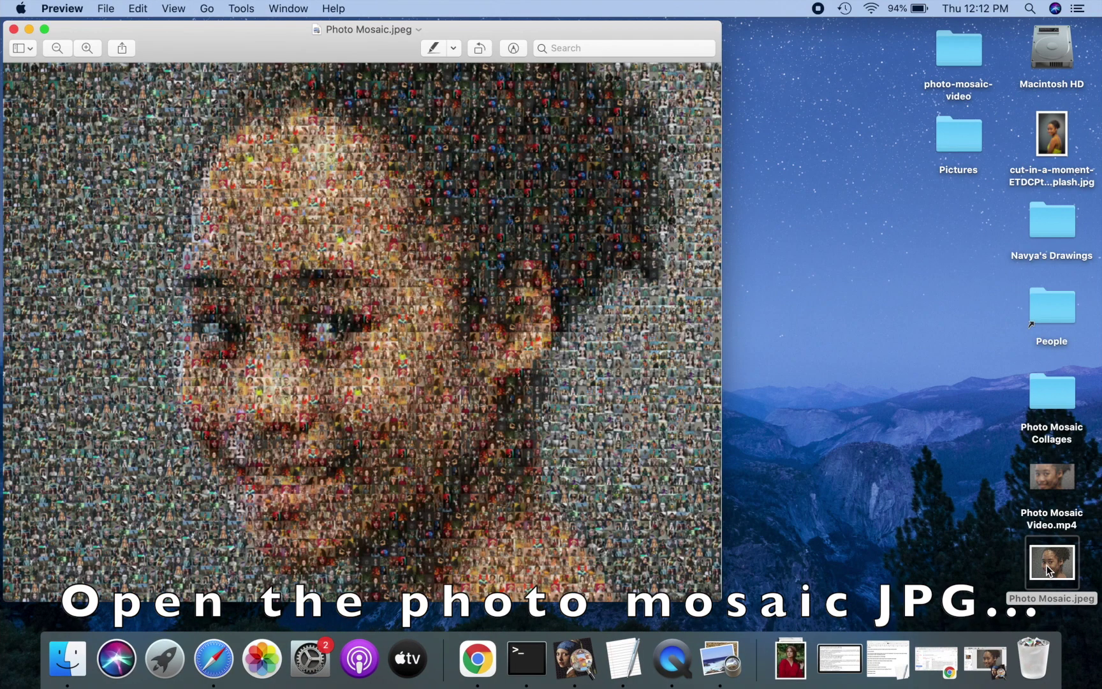
click(86, 48)
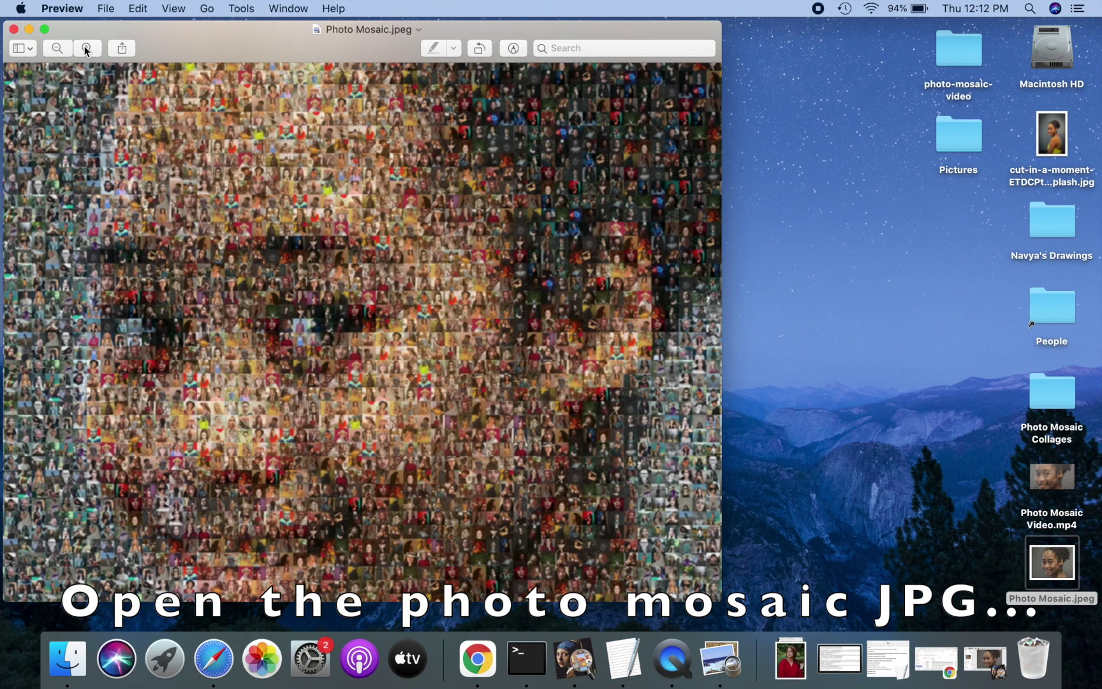
click(86, 48)
click(86, 48)
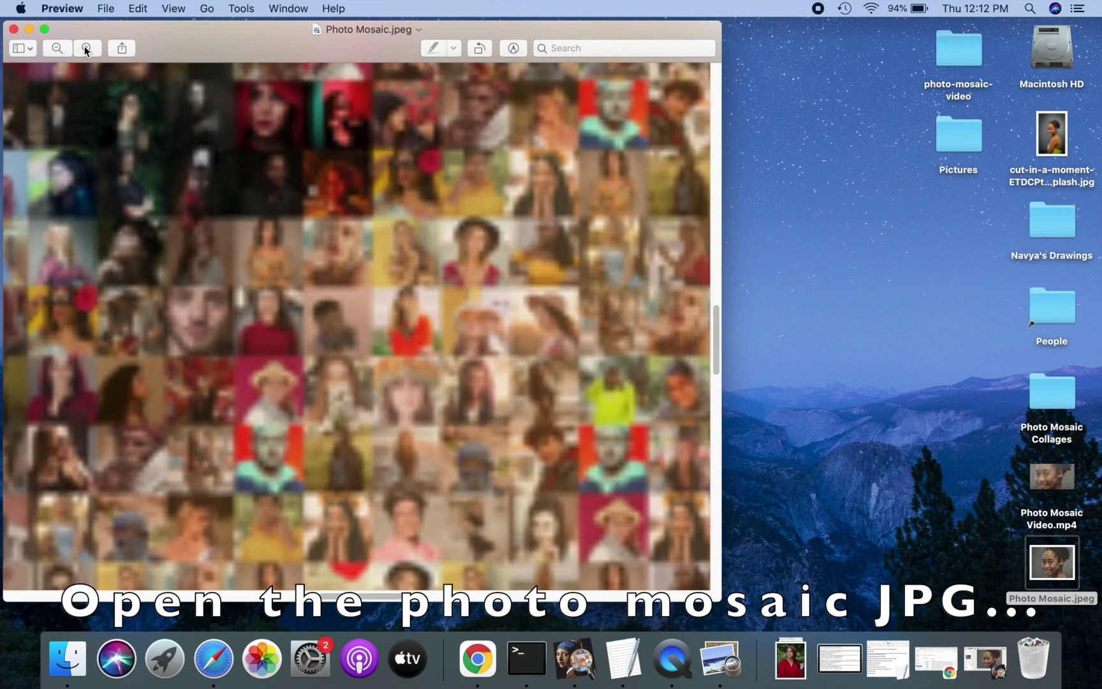
click(86, 48)
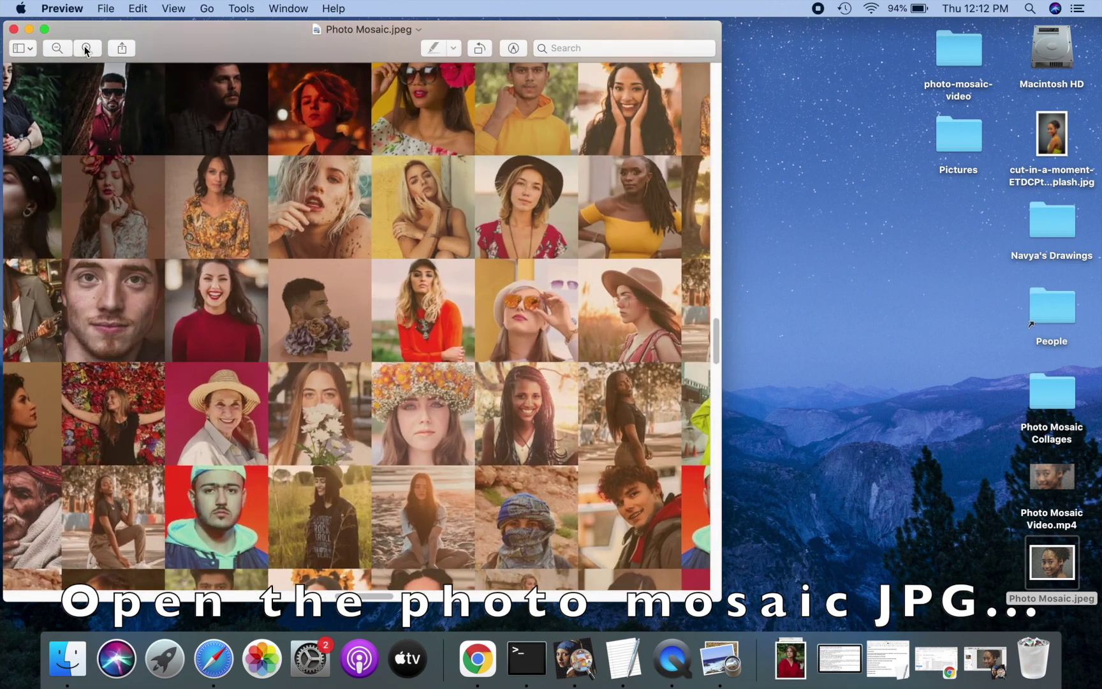
click(14, 30)
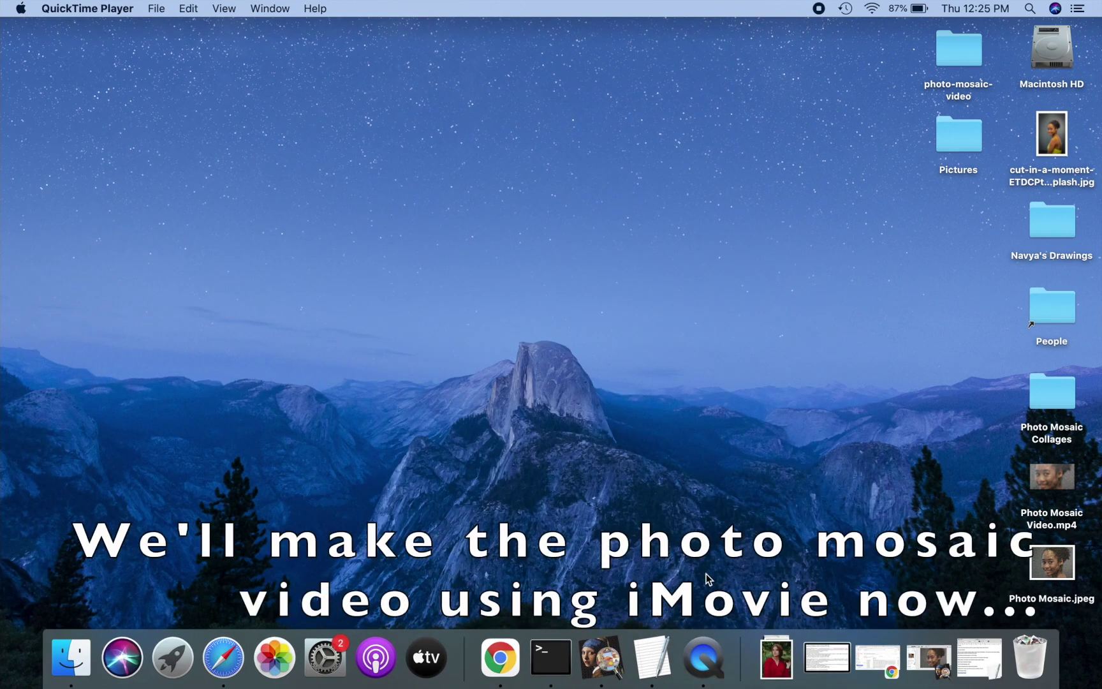
- Launch iMovie through Spotlight search
key(super+space)
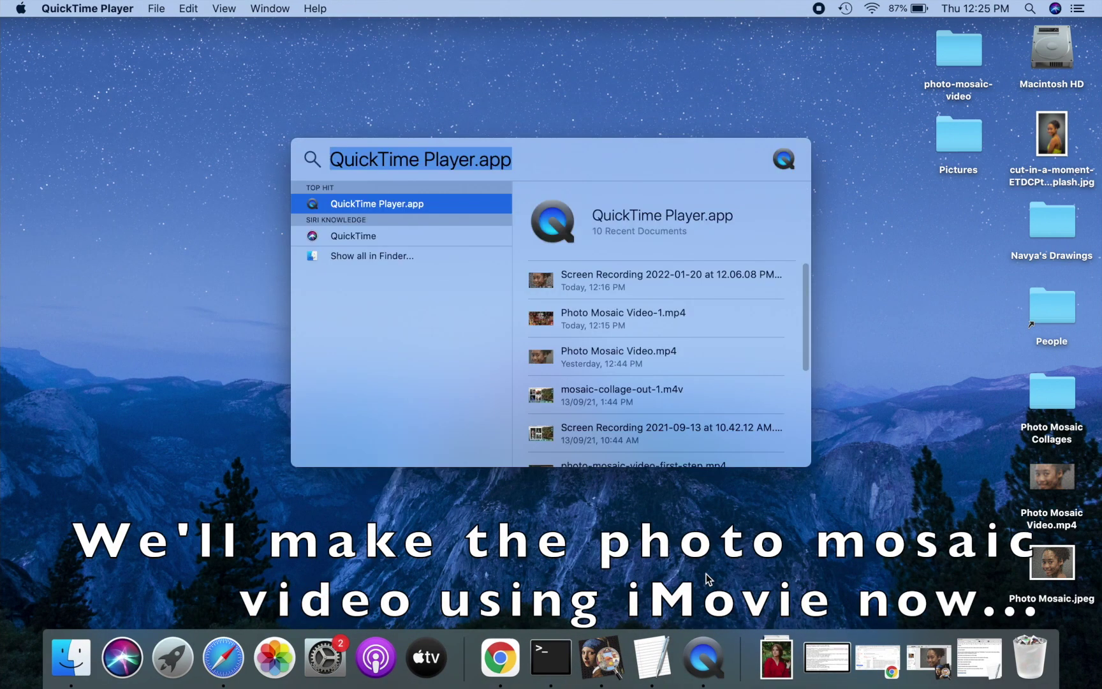
text(imovie)
key(Return)
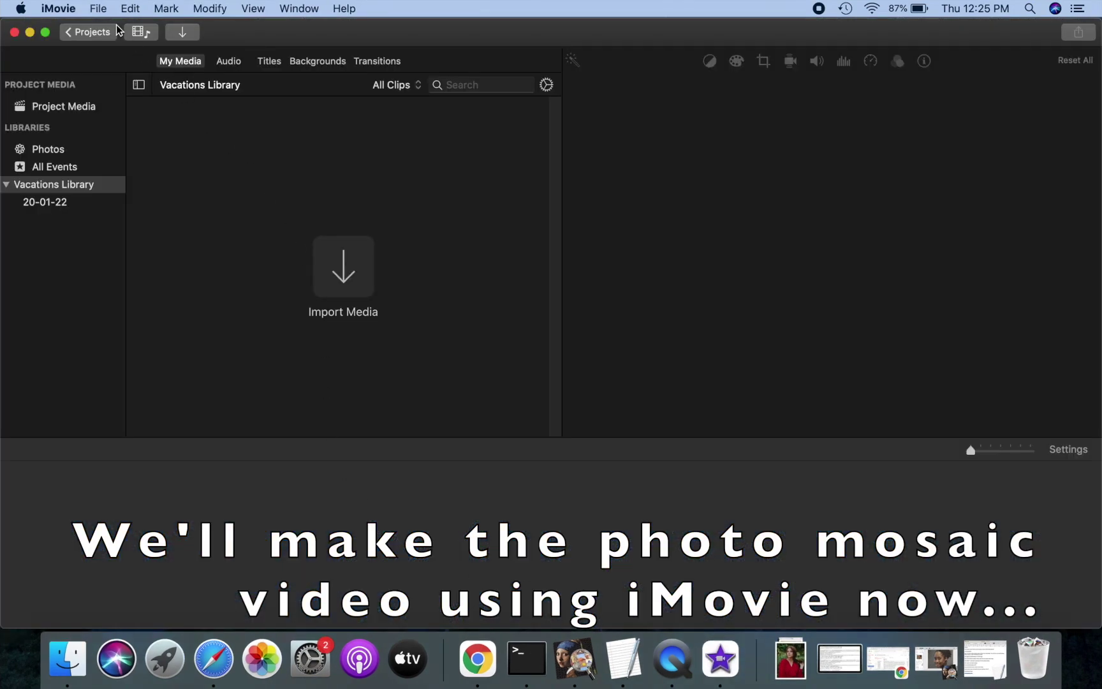
- Create a new iMovie library named Photo Mosaic Video Library in Movies
click(98, 8)
mouse_move(172, 133)
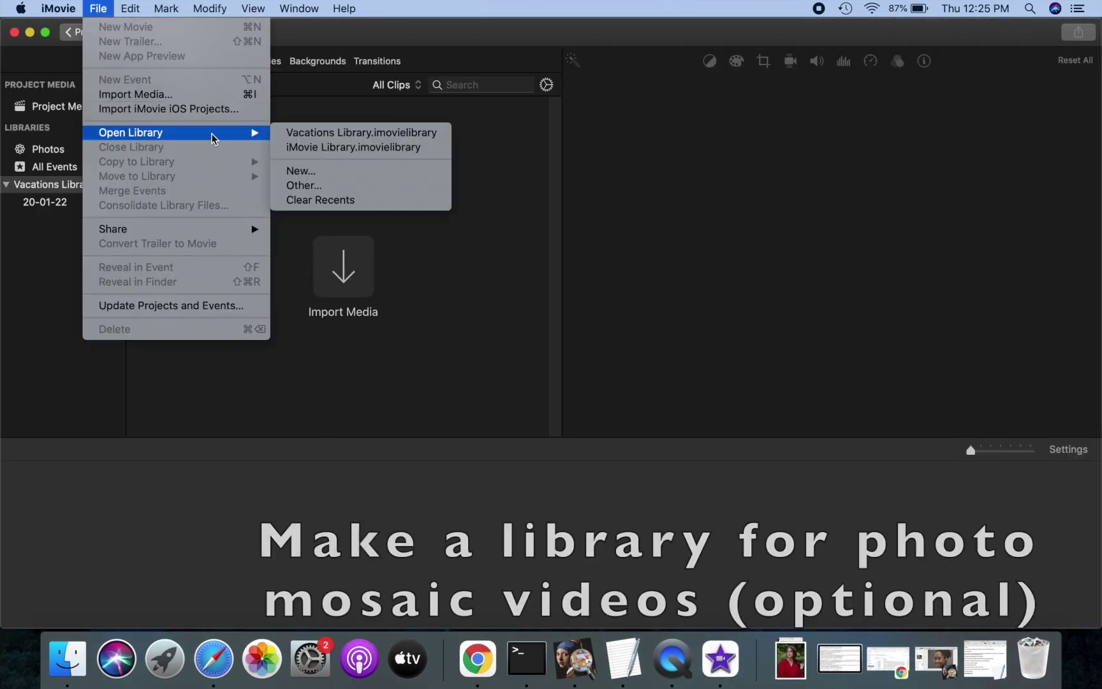
click(327, 170)
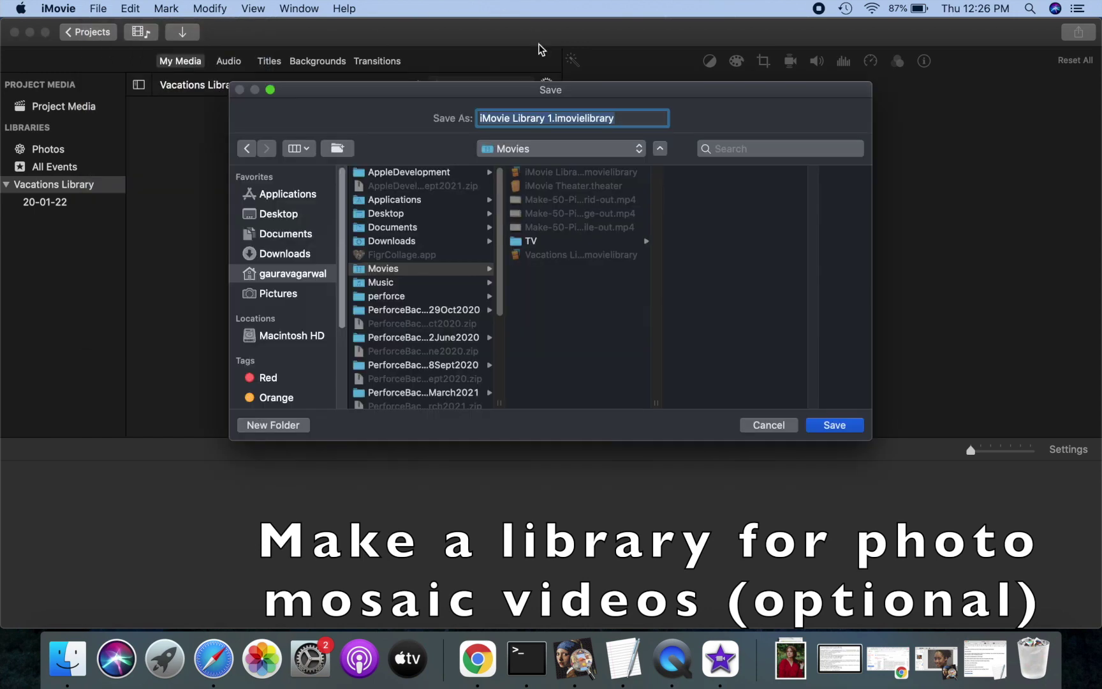
click(552, 121)
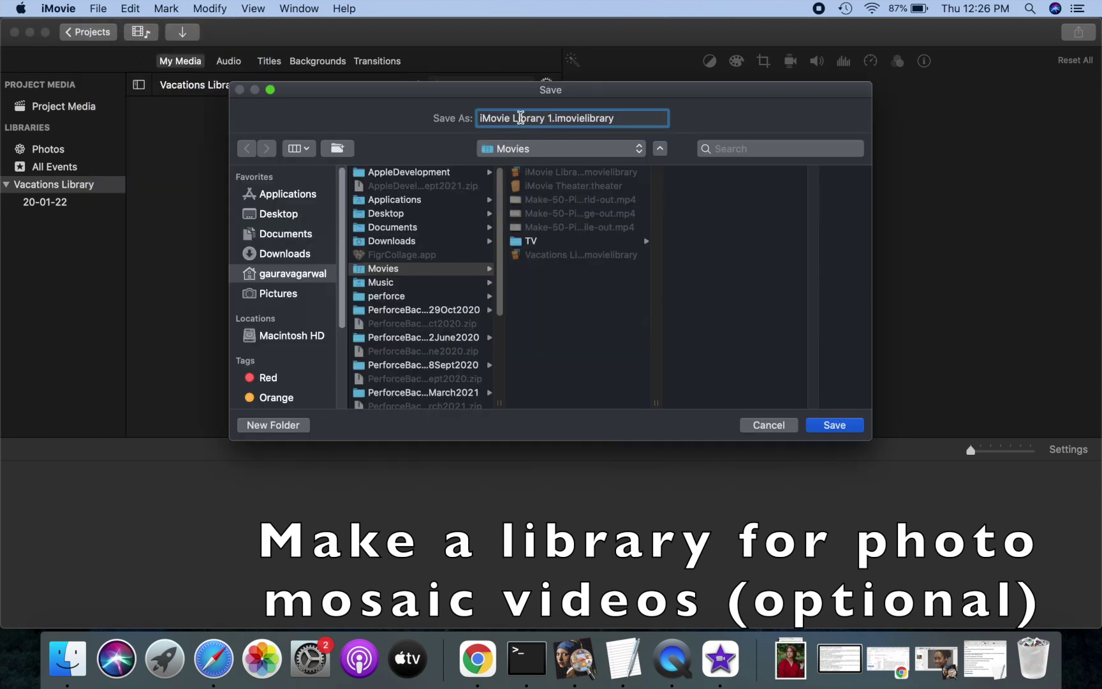
drag(513, 118, 426, 115)
text(Photo Mosaic Video)
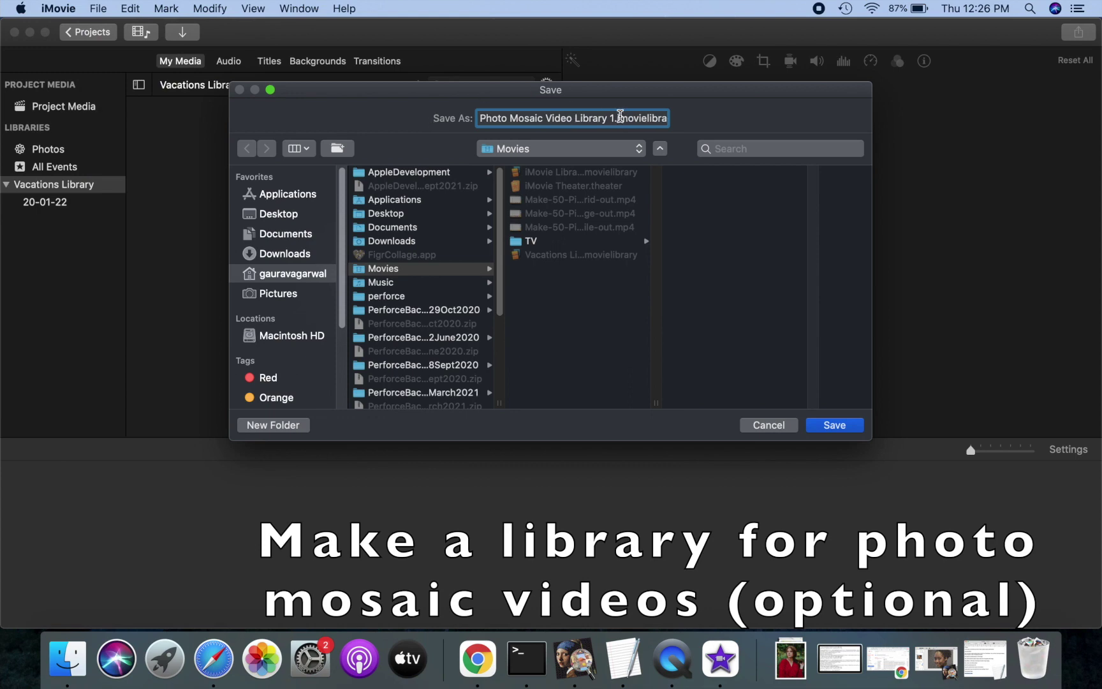
key(BackSpace)
key(BackSpace)
click(840, 421)
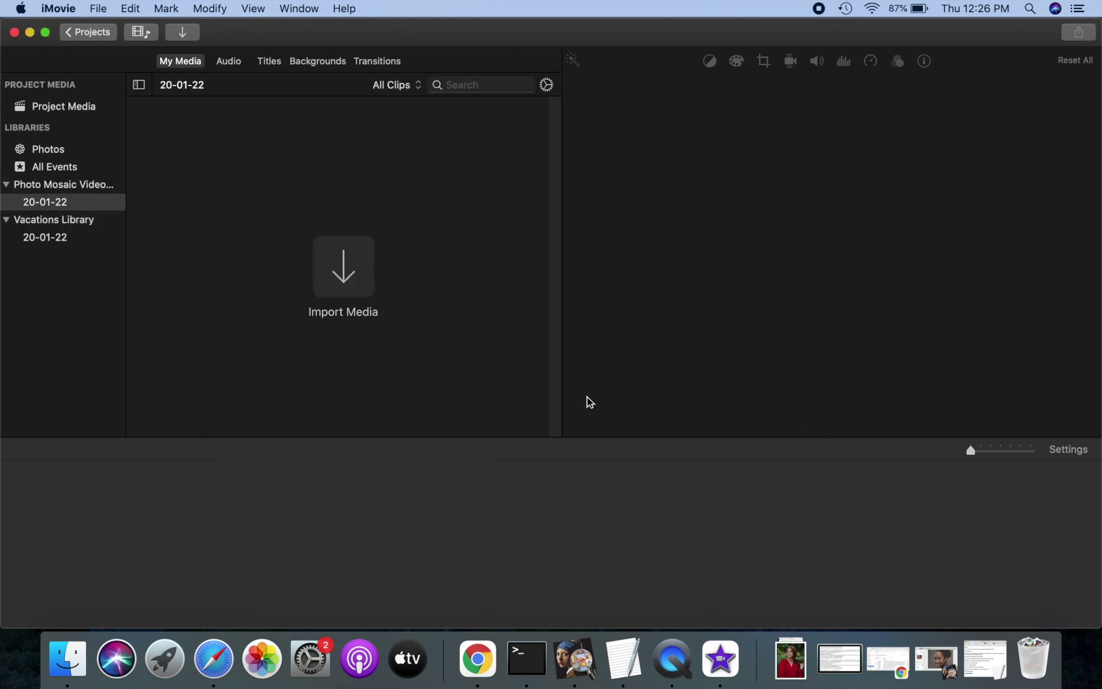
click(102, 12)
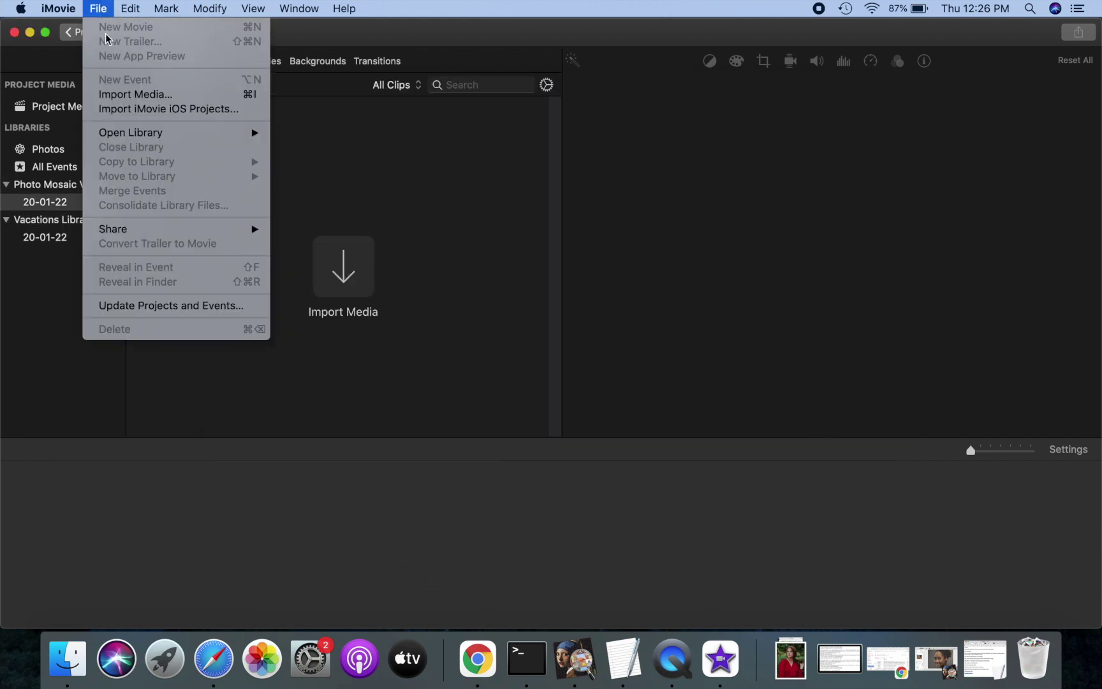
- Create a new movie project in the Photo Mosaic Video Library
click(77, 34)
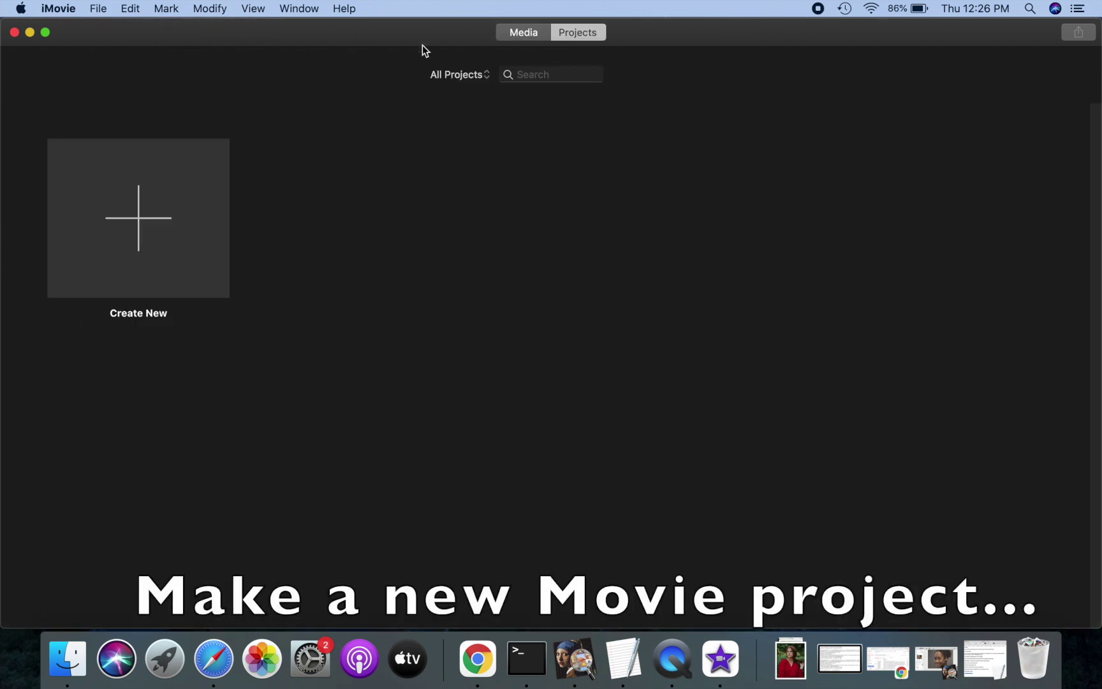
click(144, 204)
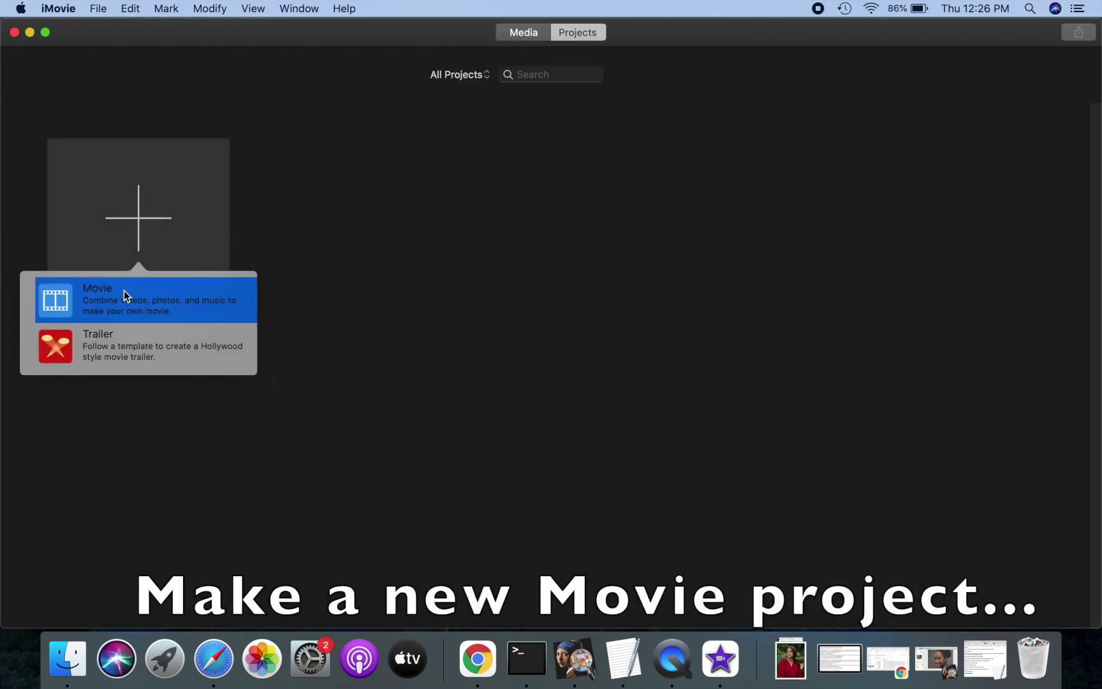
click(124, 295)
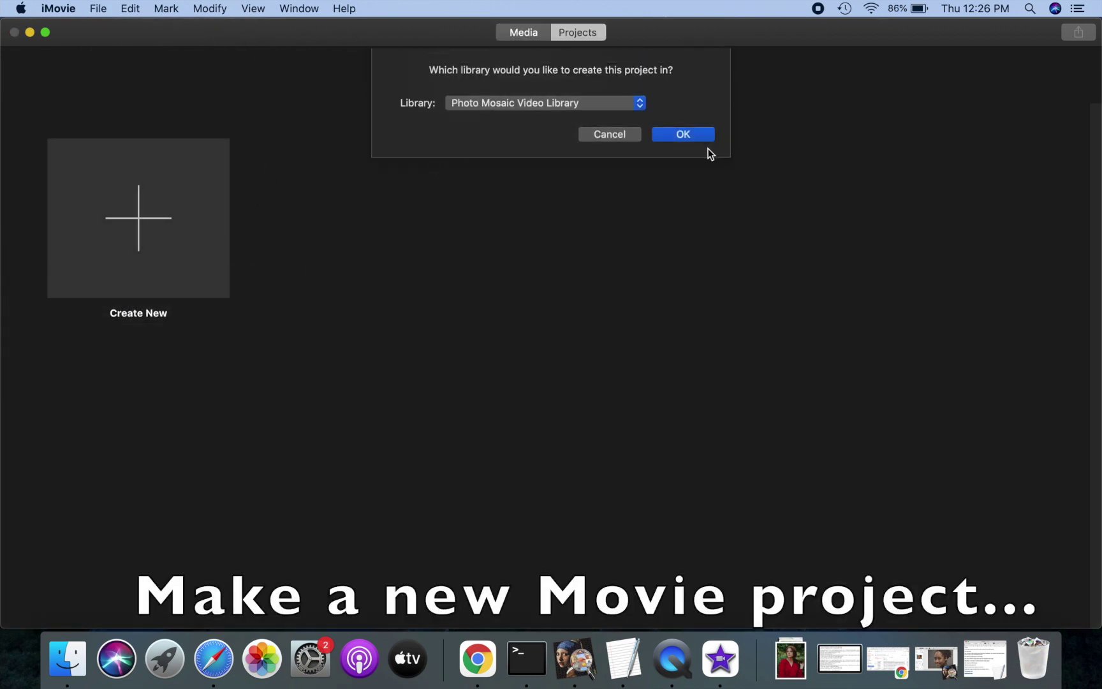
click(691, 135)
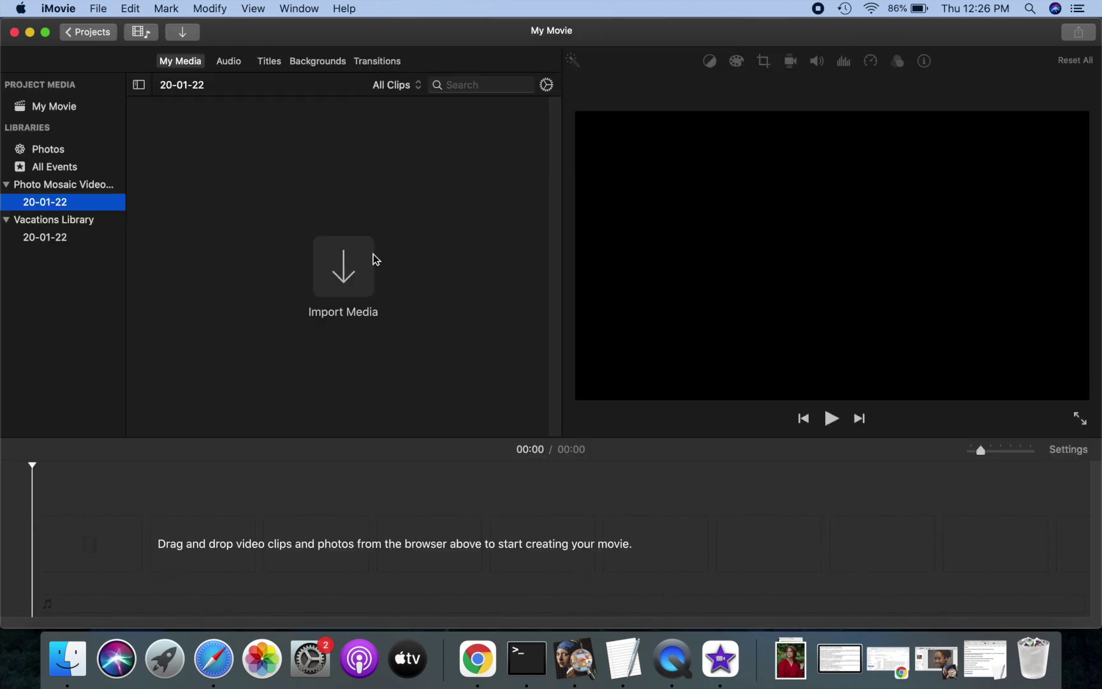
- Import Photo Mosaic.jpeg into the project's media
click(344, 266)
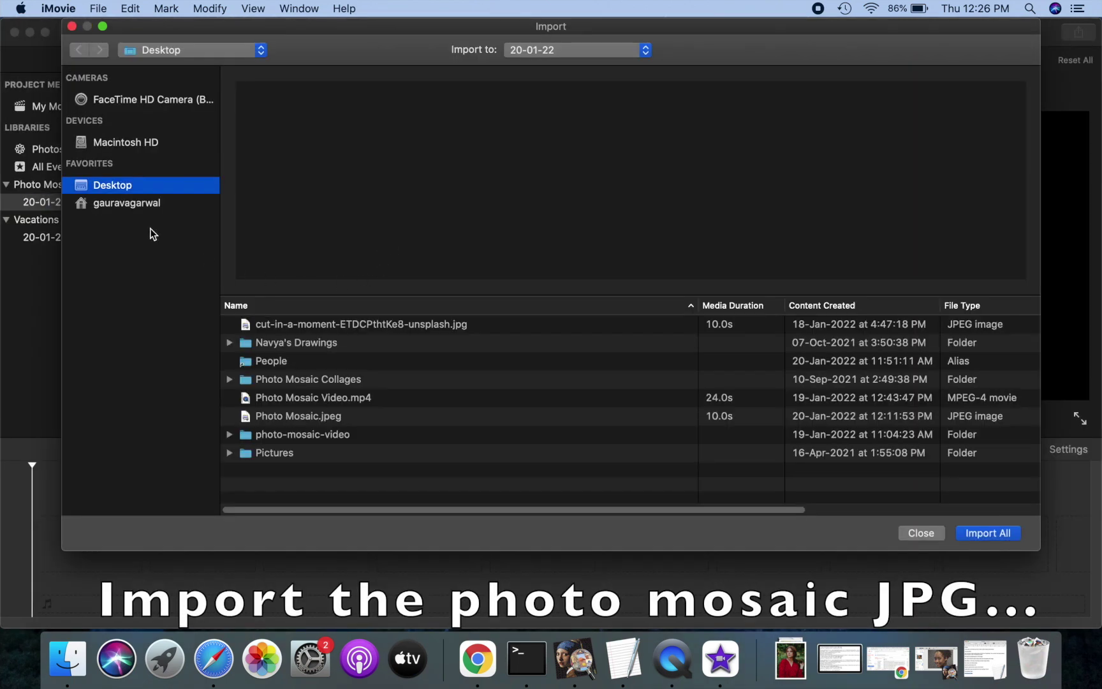
click(305, 418)
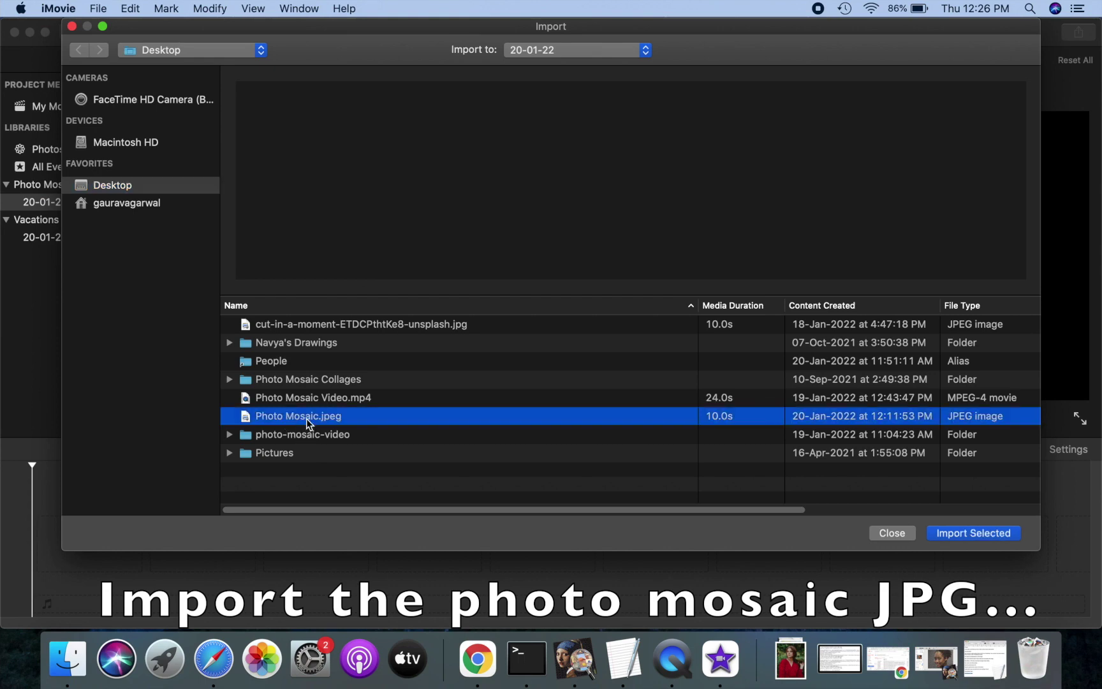
click(981, 533)
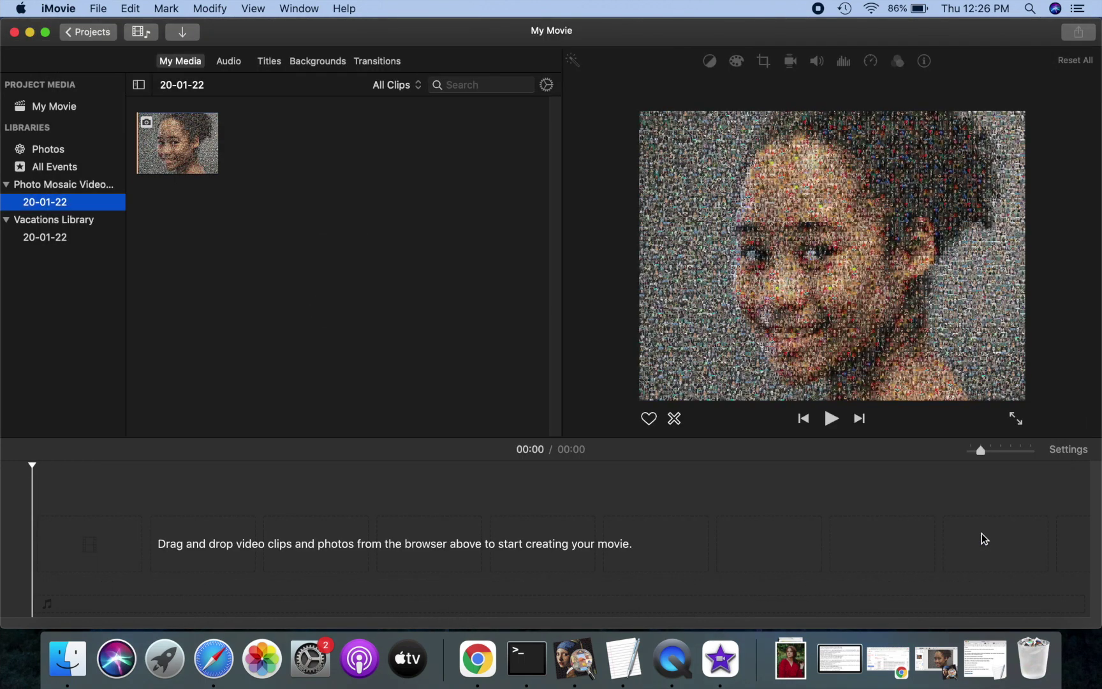
- Drag the mosaic image into the timeline as a 4-second clip and adjust the timeline zoom
click(981, 533)
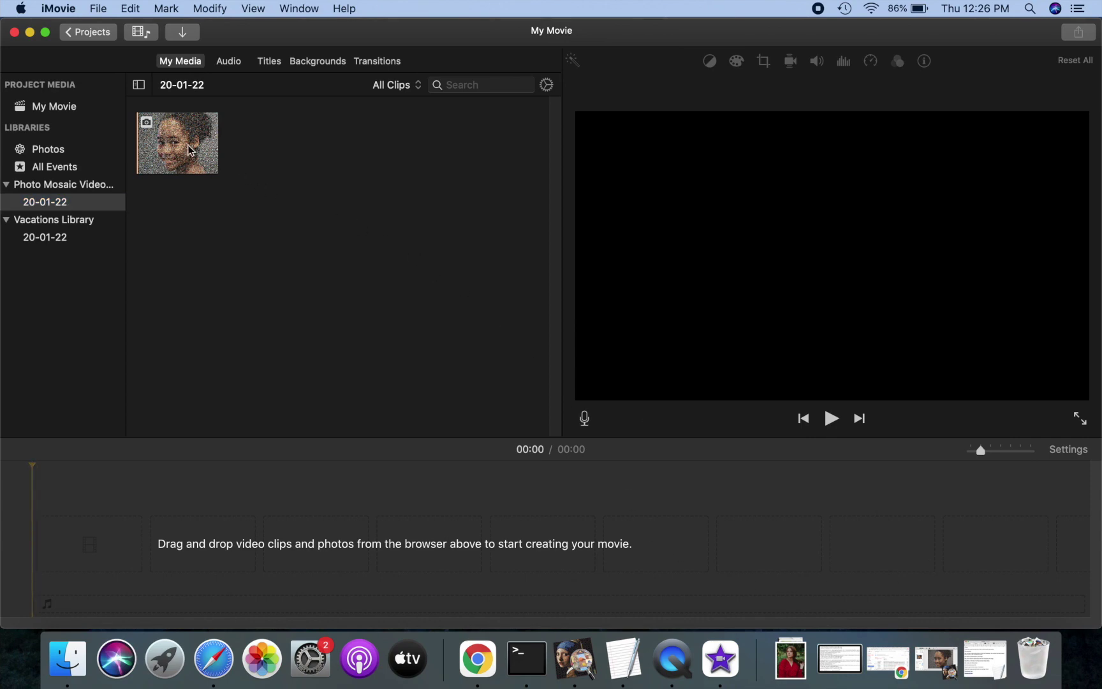
mouse_move(189, 150)
mouse_down()
mouse_move(177, 448)
mouse_move(100, 539)
mouse_up()
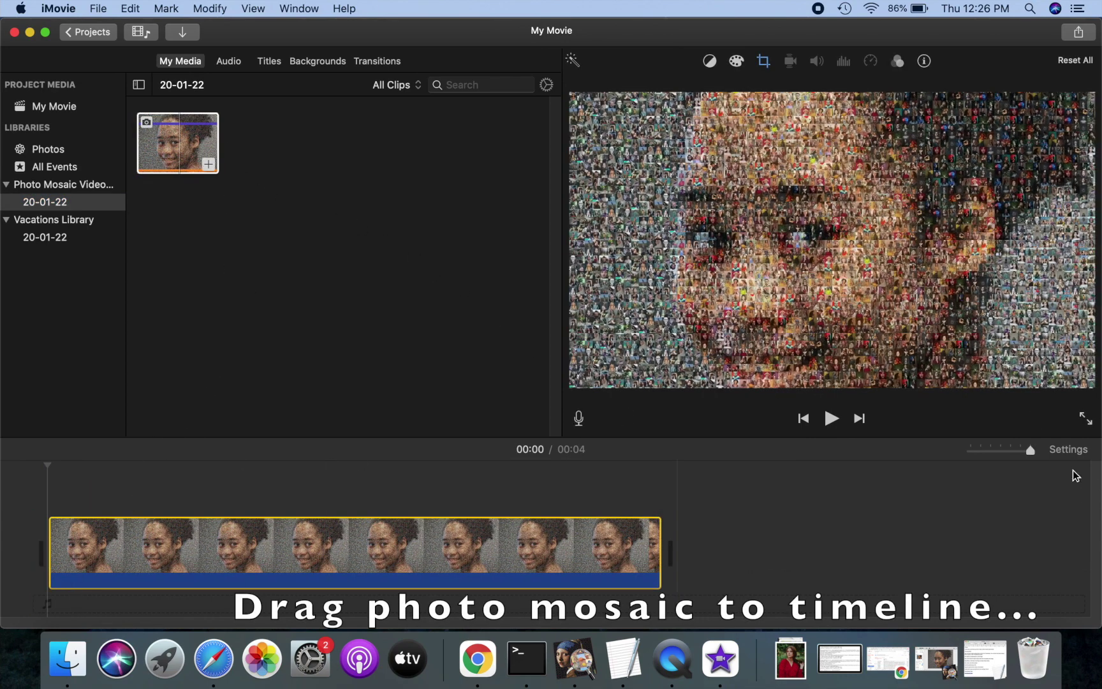
click(994, 450)
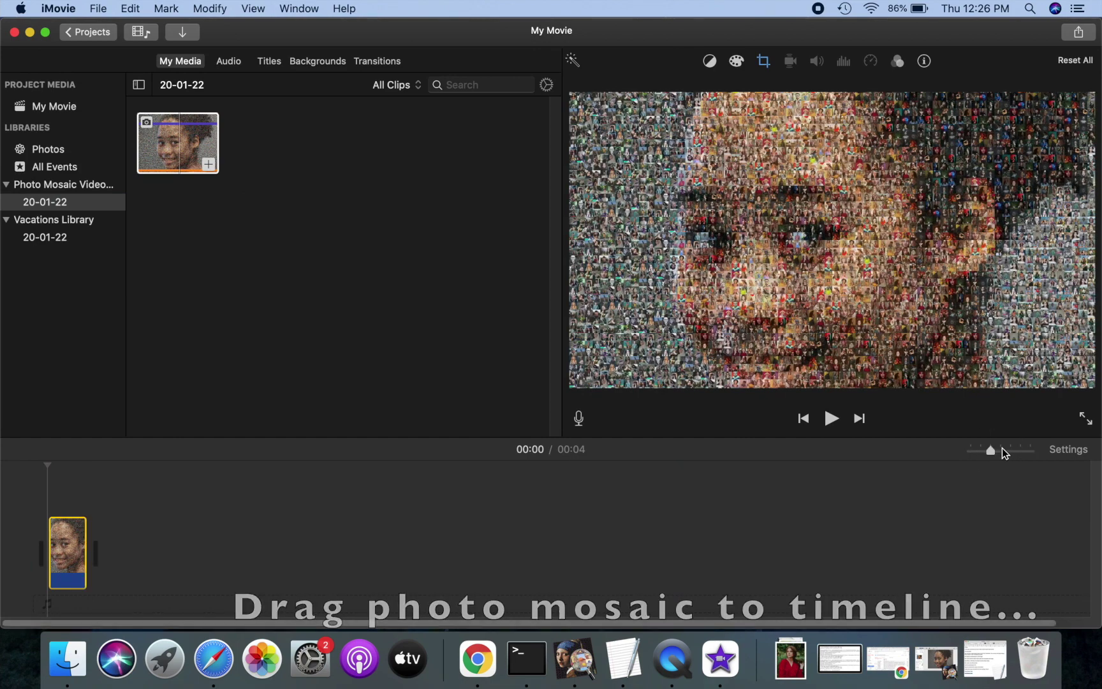
click(1002, 449)
click(1009, 450)
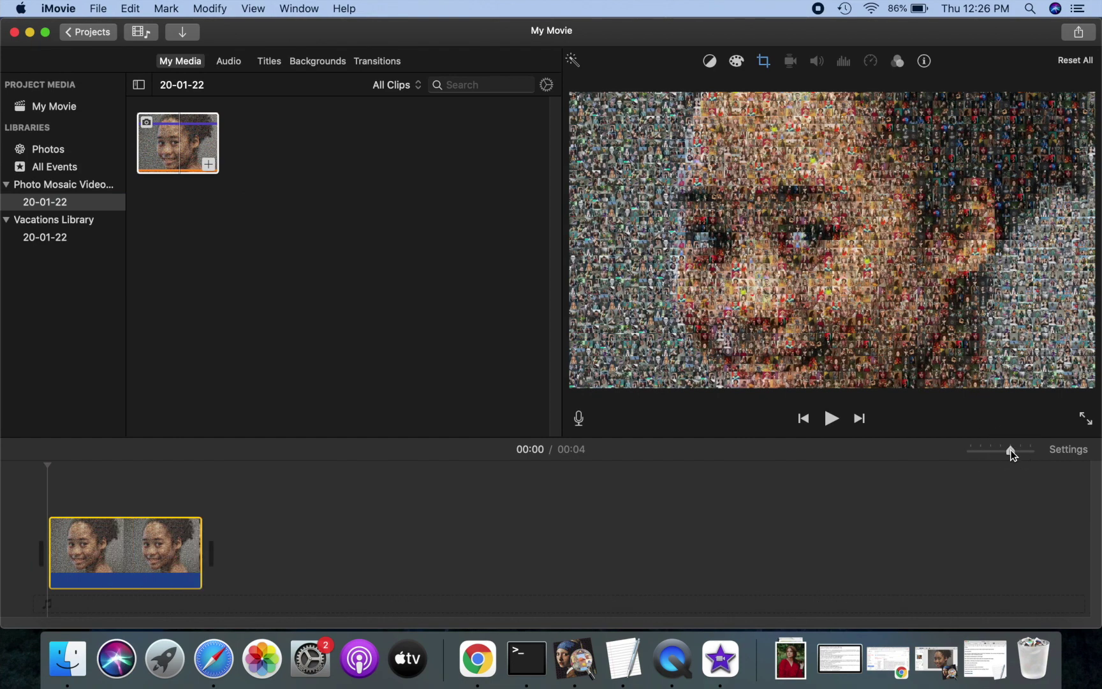
click(129, 548)
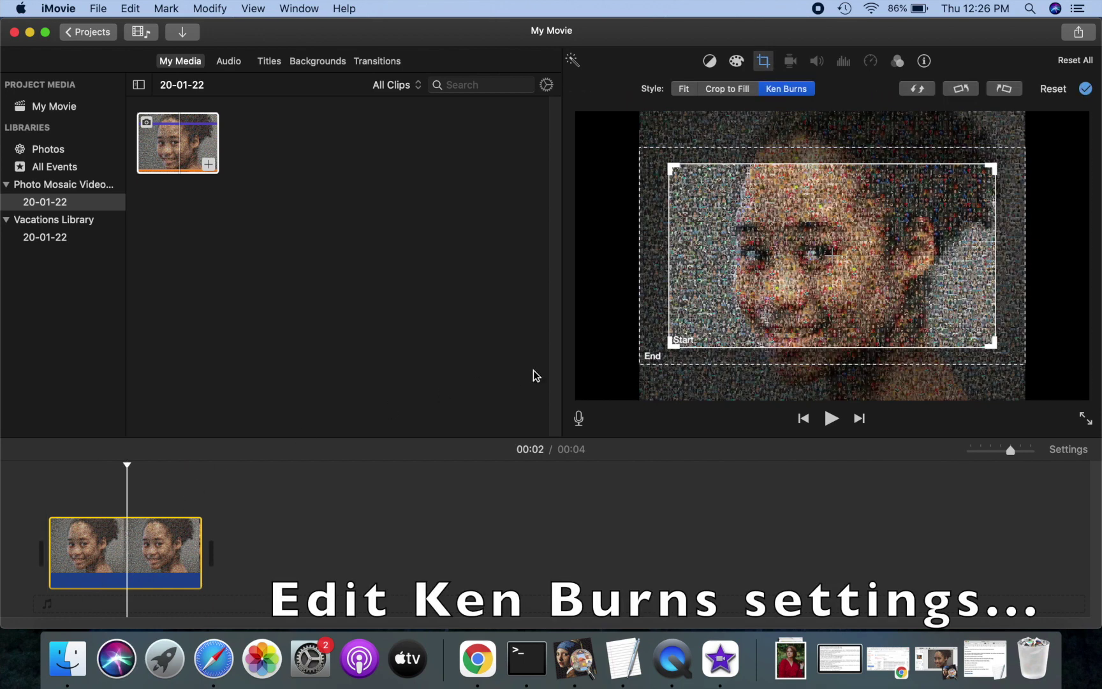
- Shrink the Ken Burns start frame to a small box centred on the girl's face
key(End)
key(Home)
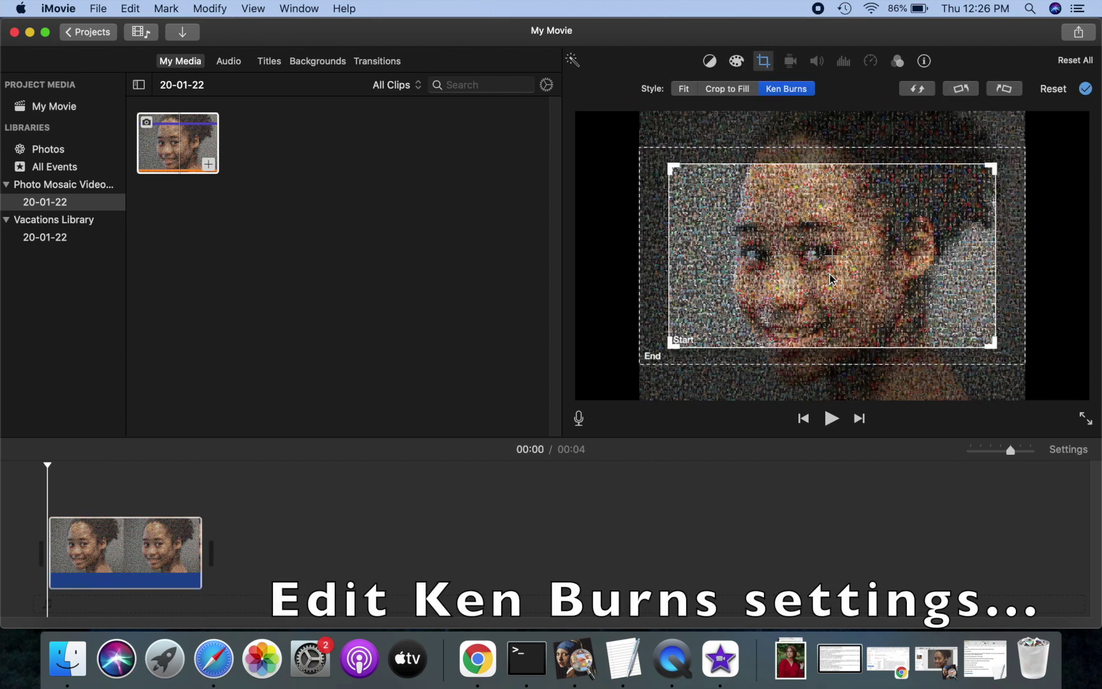
drag(990, 168, 728, 295)
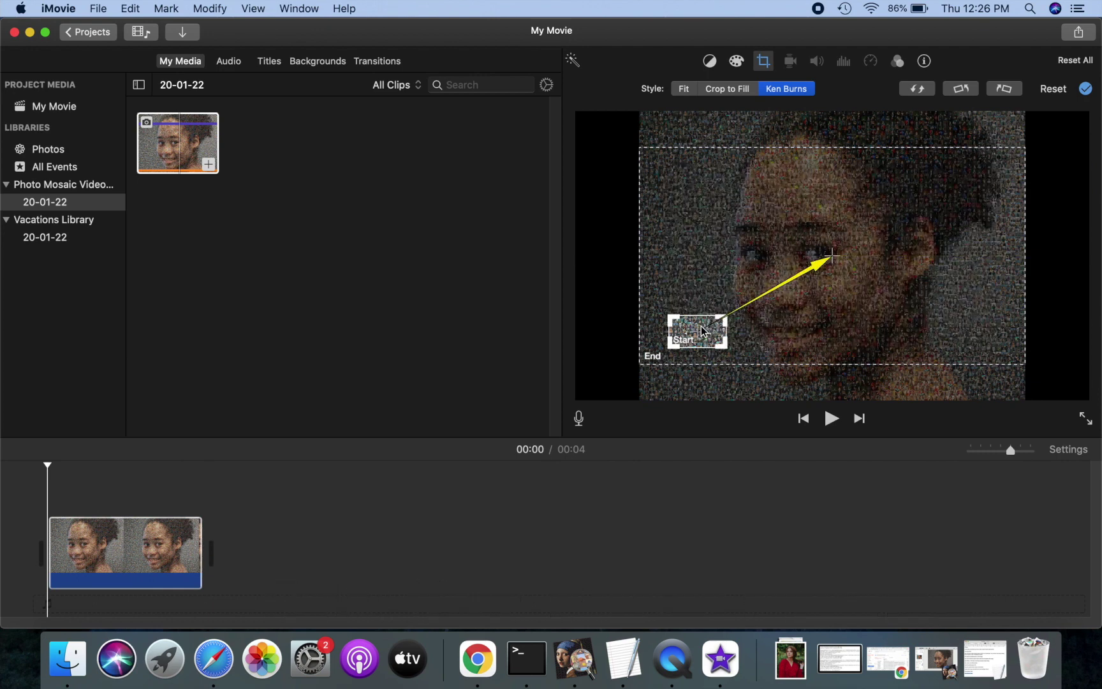
mouse_move(704, 331)
mouse_down()
mouse_move(831, 260)
mouse_move(833, 244)
mouse_up()
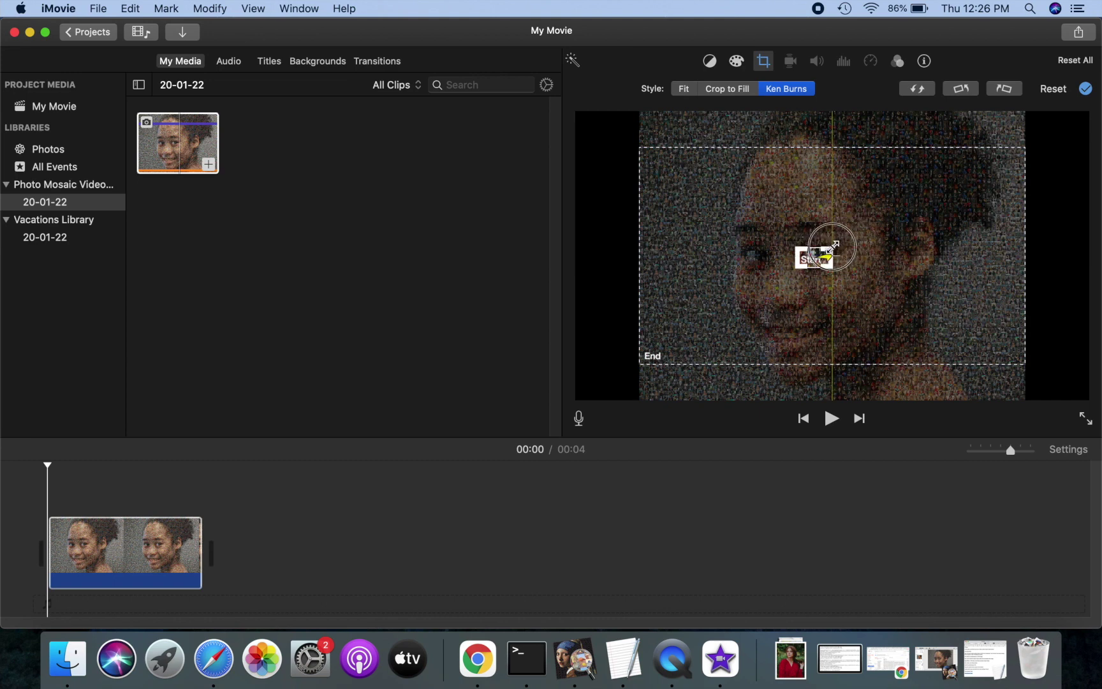
click(1086, 89)
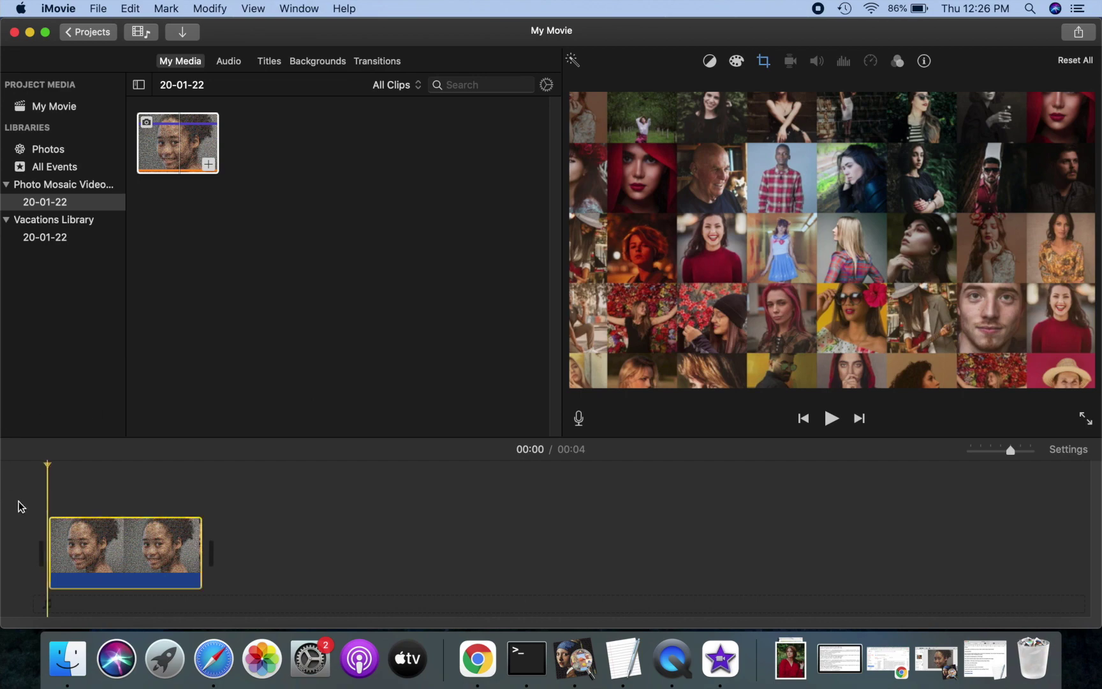
- Play the movie to preview the zoom-out, then reselect the clip
click(21, 506)
click(831, 418)
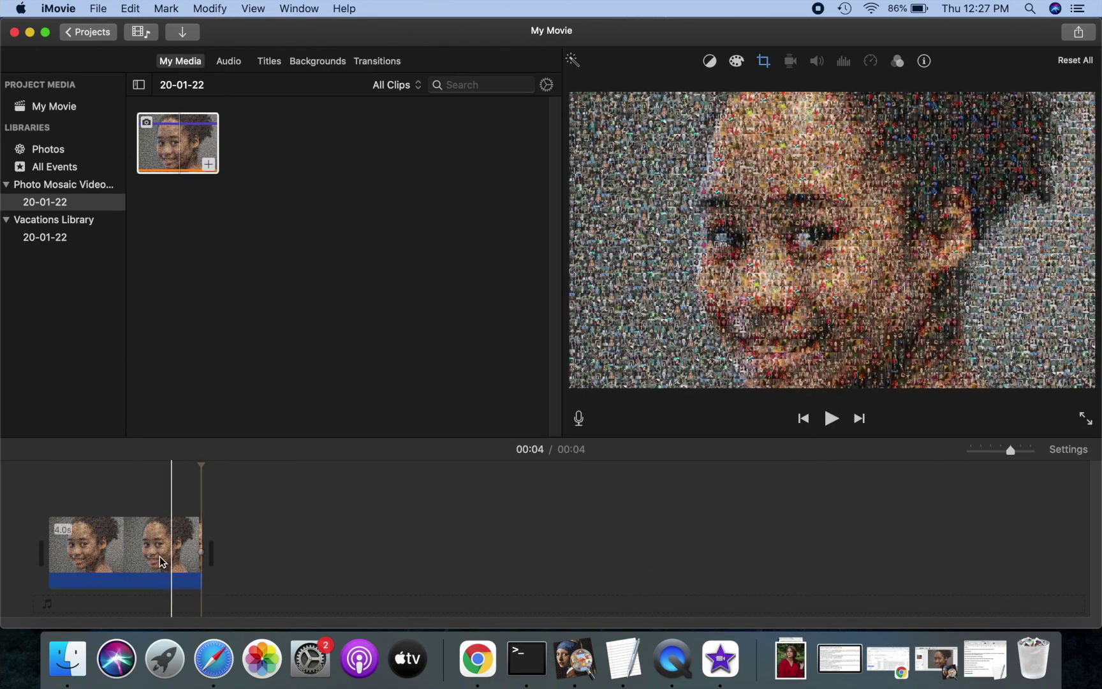
click(134, 552)
- Copy the mosaic clip and paste a duplicate after the first clip
right_click(135, 553)
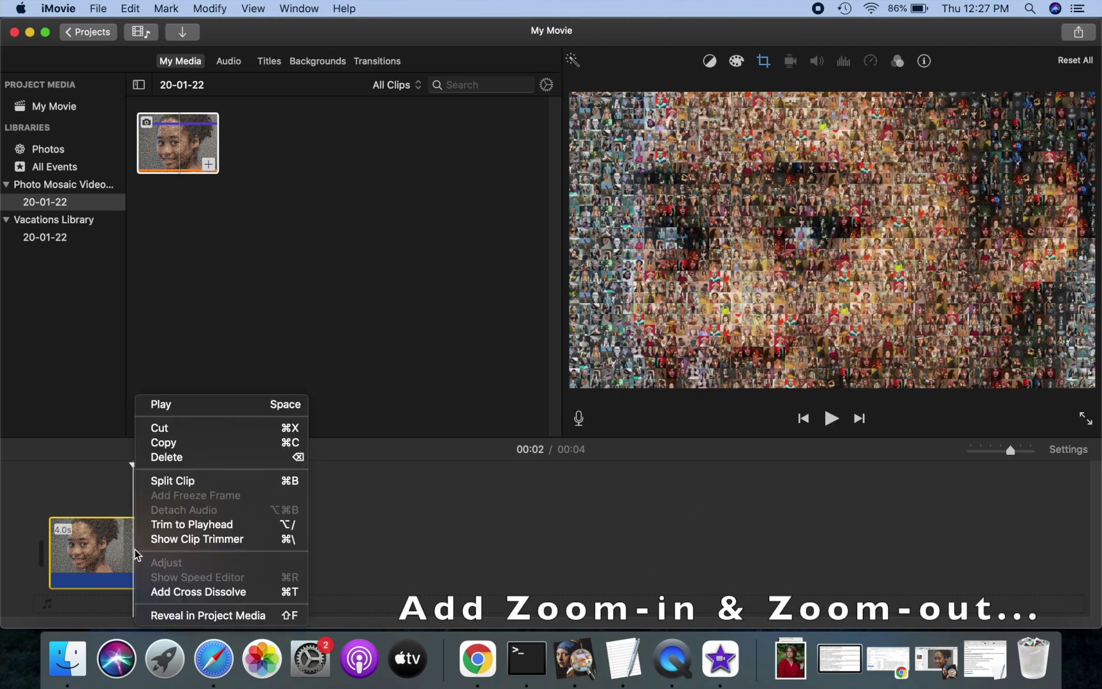
click(199, 443)
click(272, 547)
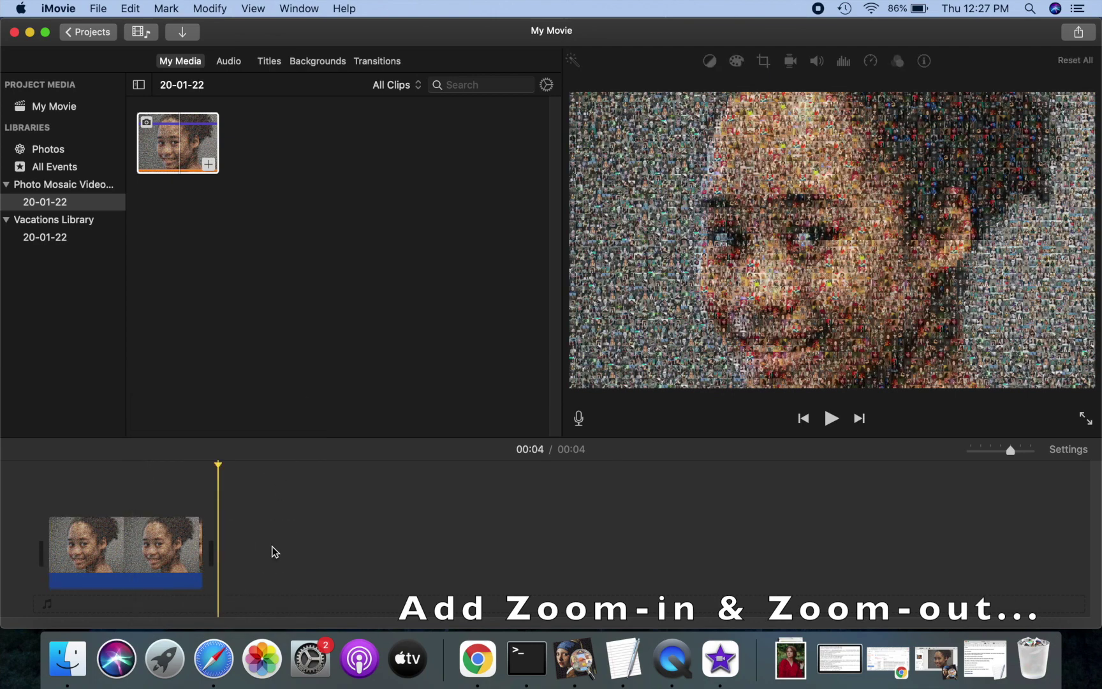
key(super+v)
- Swap the pasted clip's Ken Burns frames and move the End box right of the face
click(293, 543)
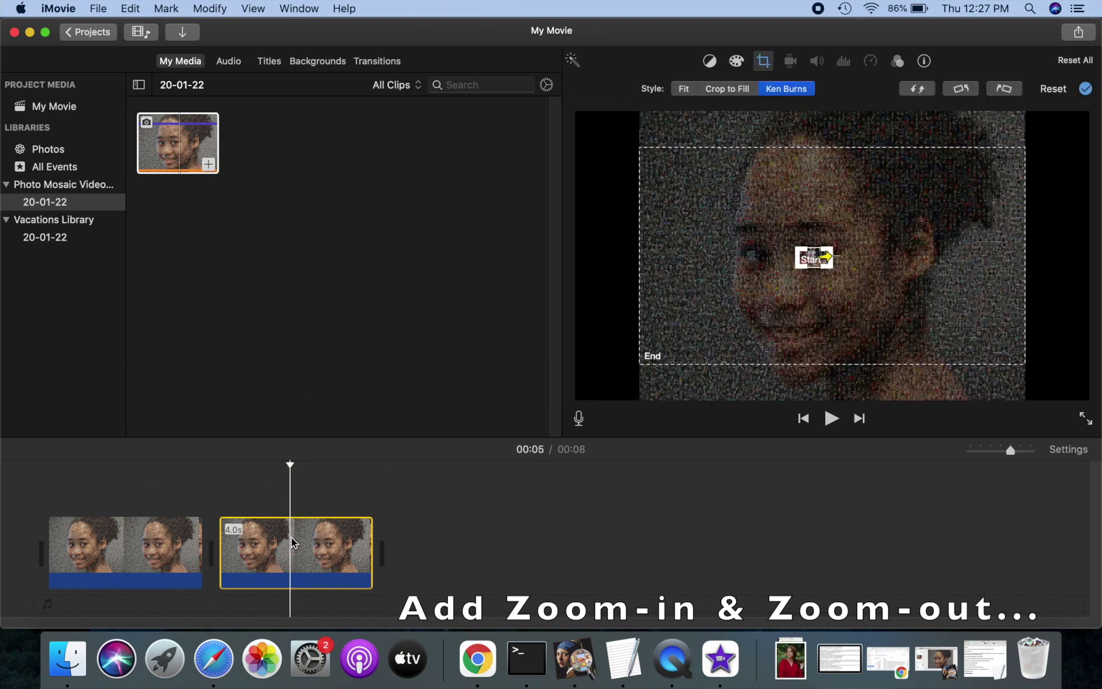
click(921, 92)
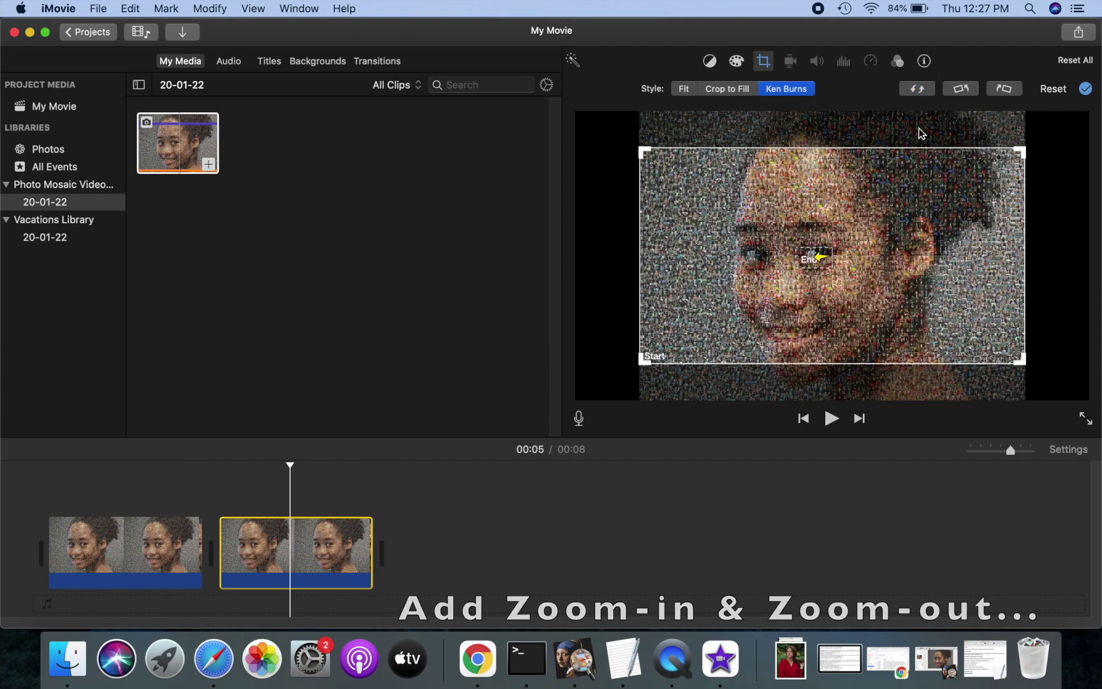
click(809, 258)
drag(811, 259, 910, 231)
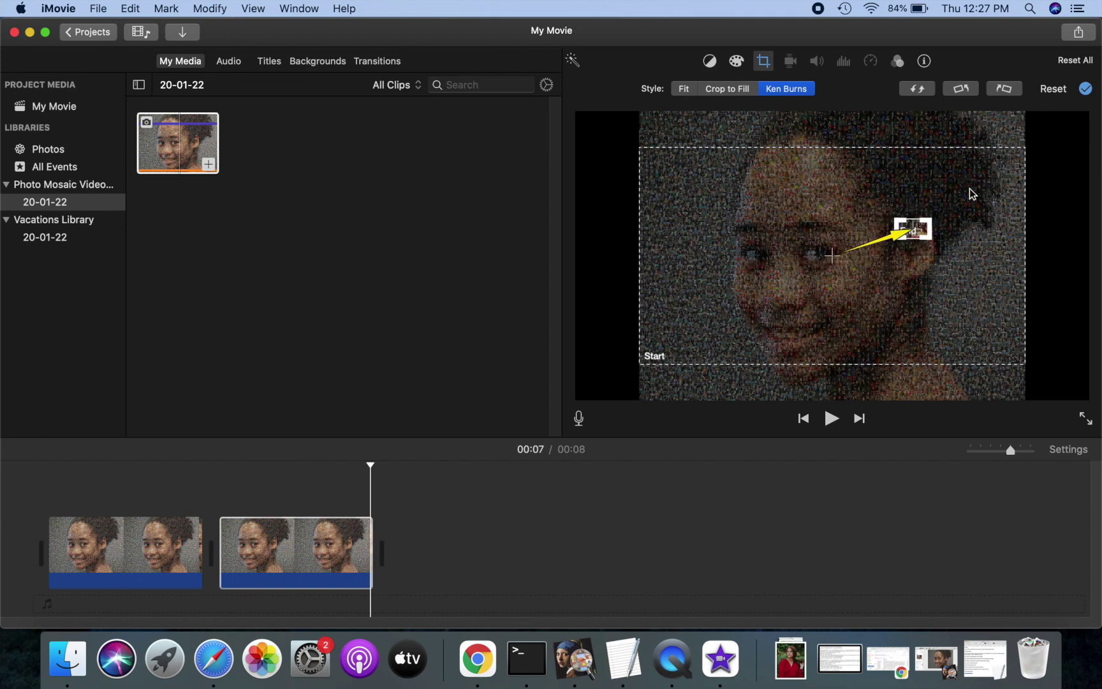
click(1086, 91)
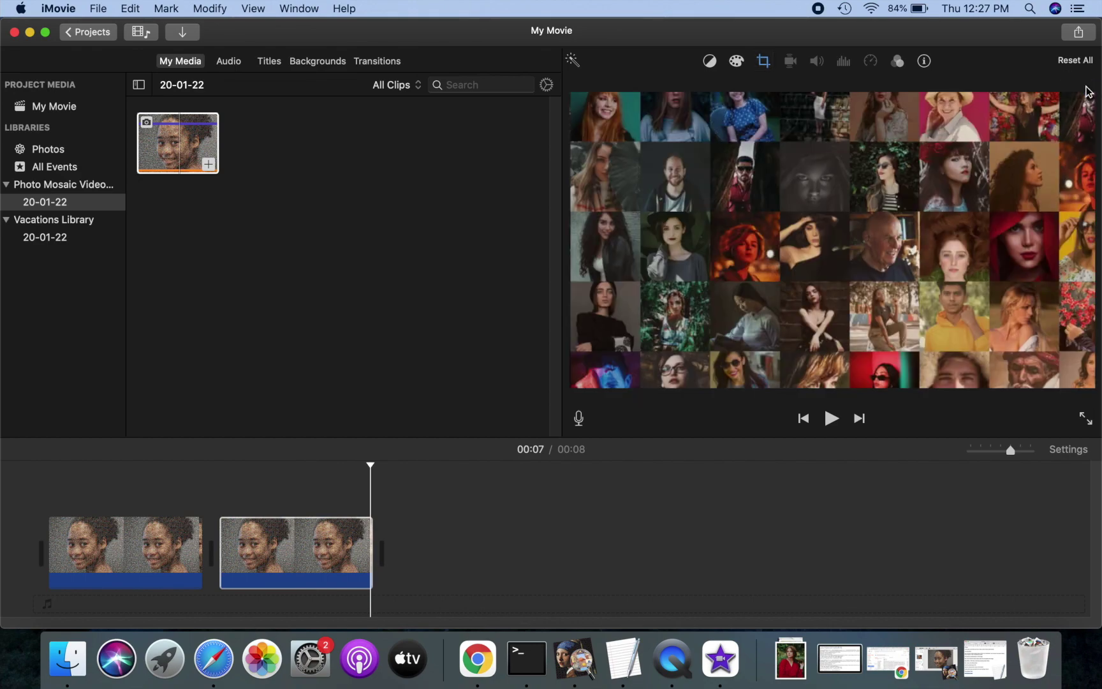
- Play the two-clip movie from the beginning, then select the second clip
click(19, 504)
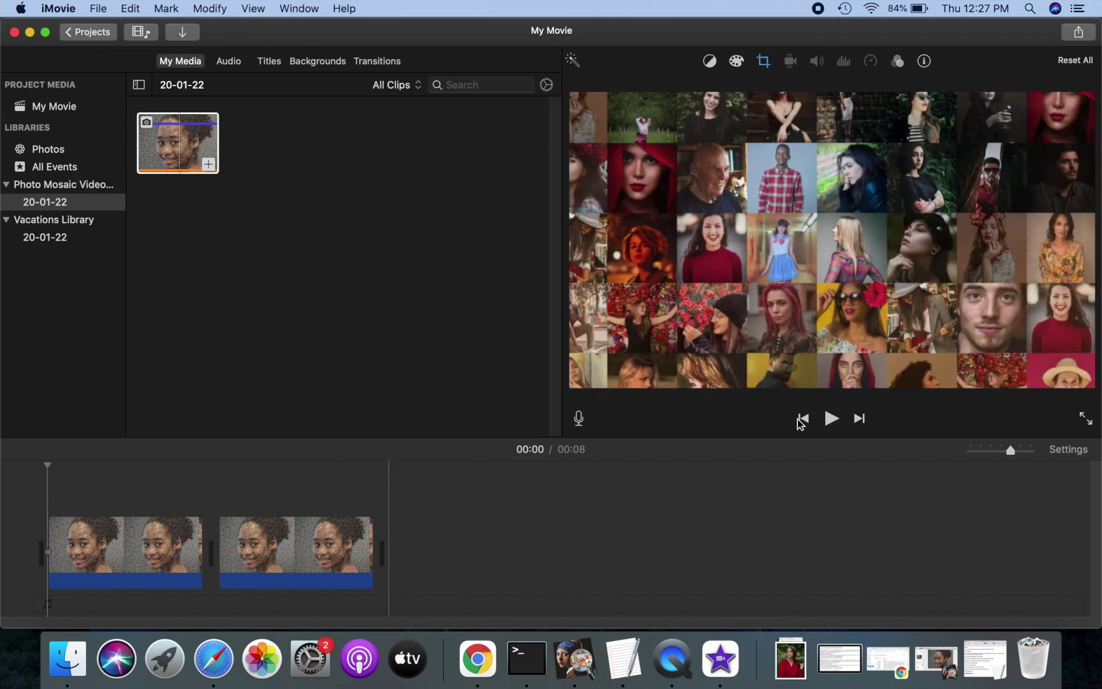
click(831, 417)
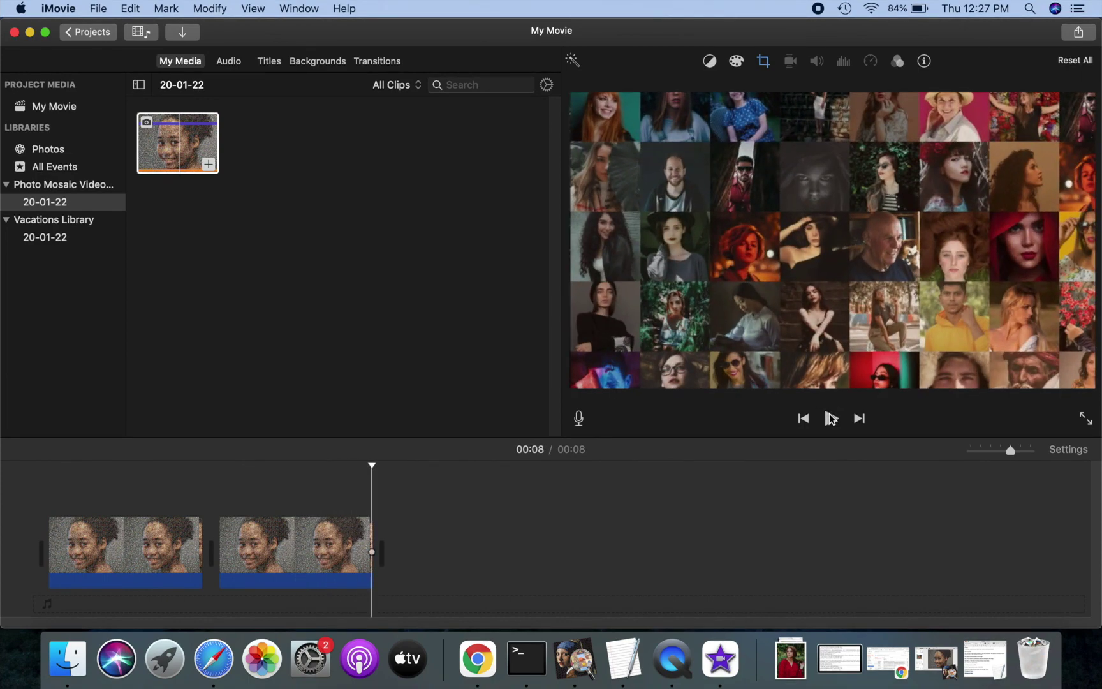
click(276, 539)
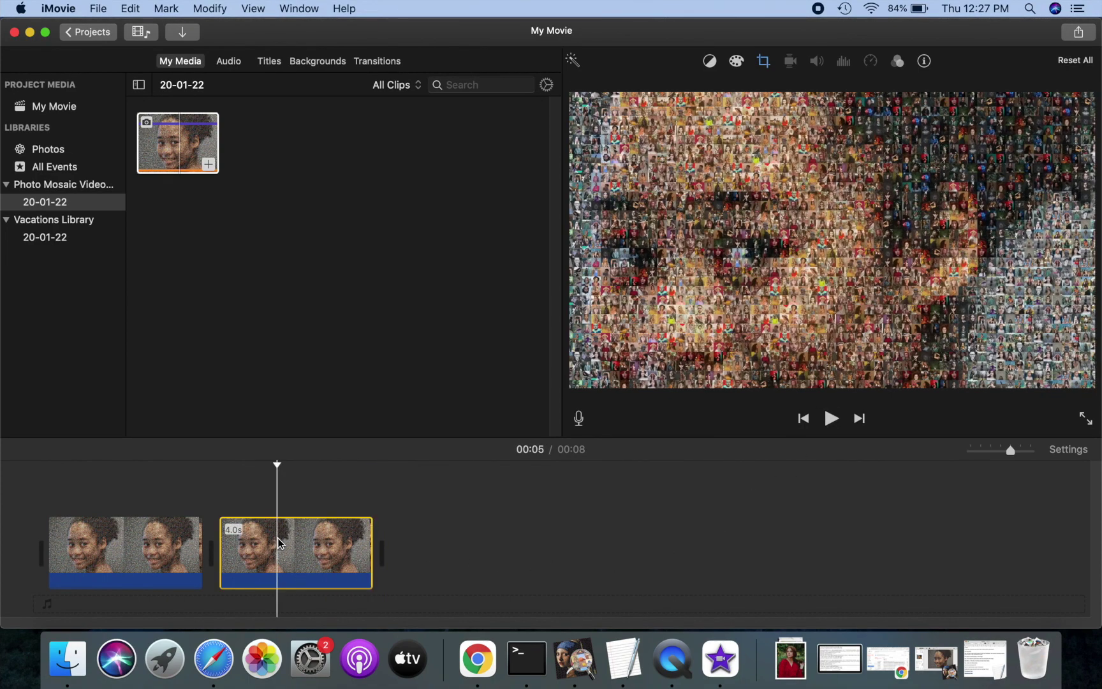
- Duplicate the second clip as a third and swap its Ken Burns Start and End frames
right_click(278, 542)
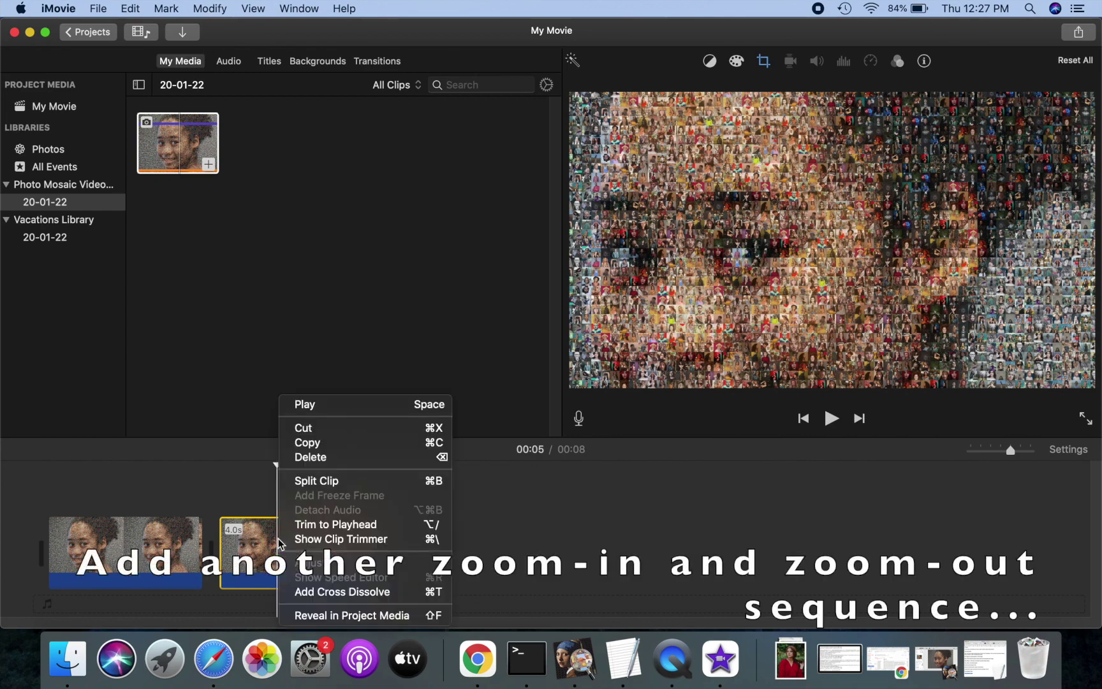
click(336, 442)
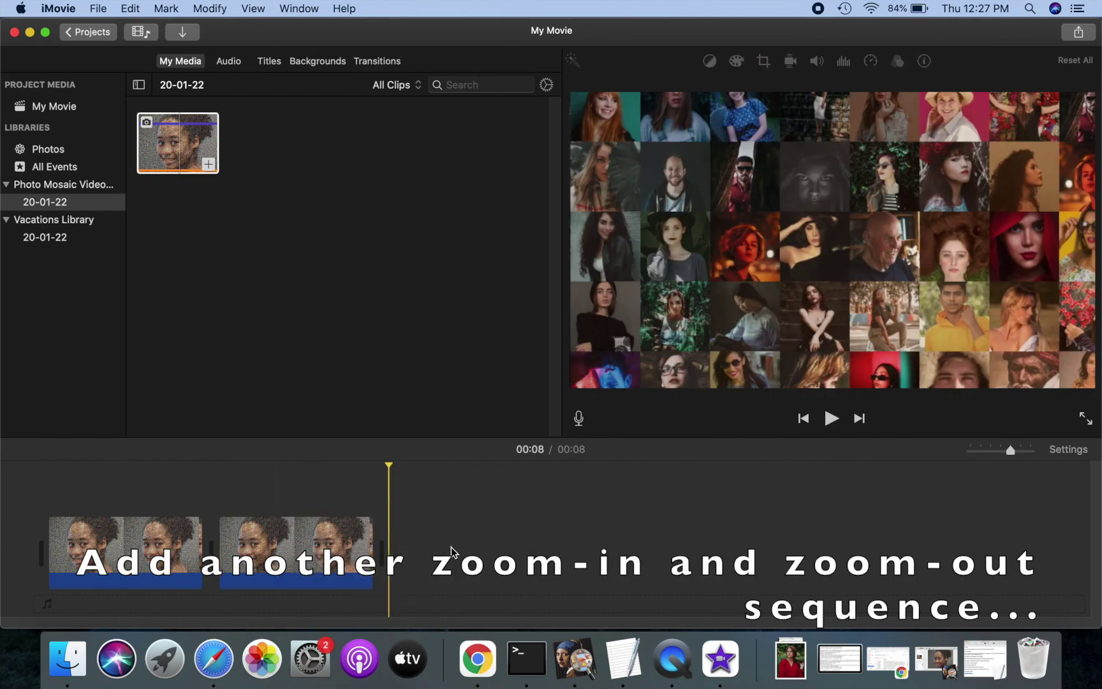
key(super+v)
click(451, 546)
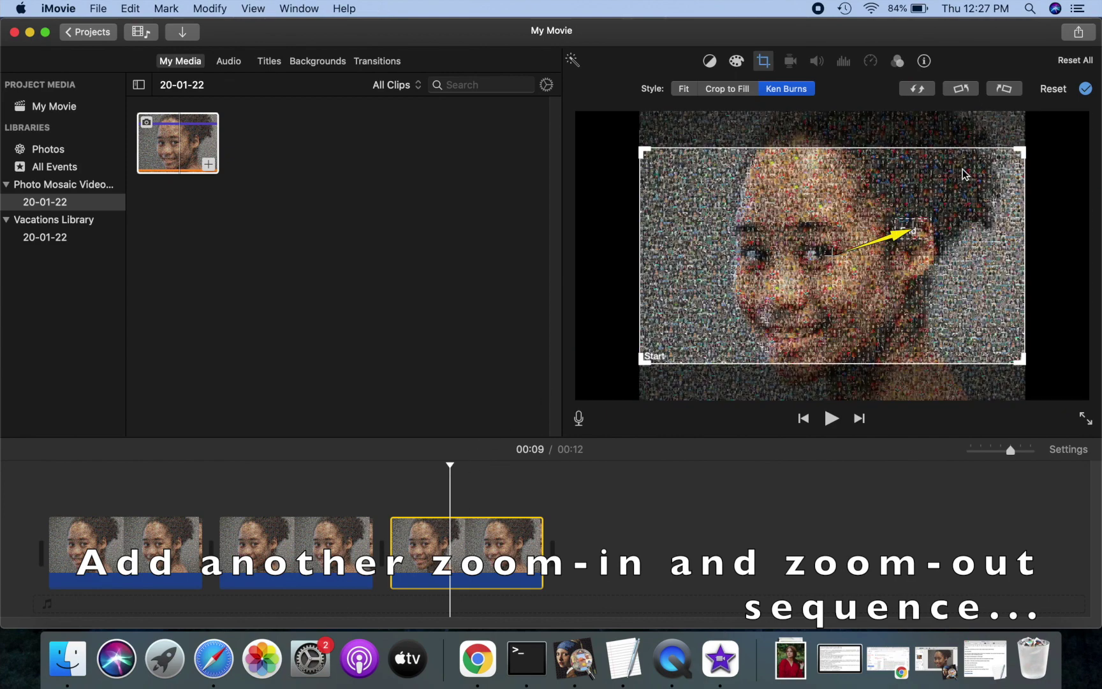
click(920, 92)
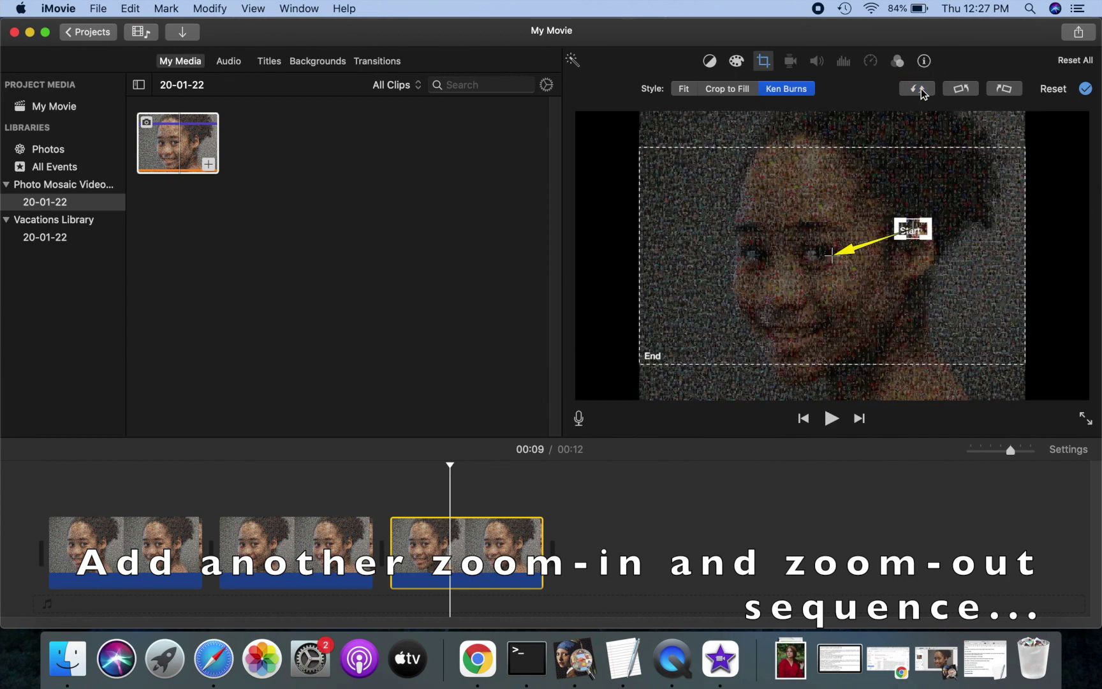
click(1082, 91)
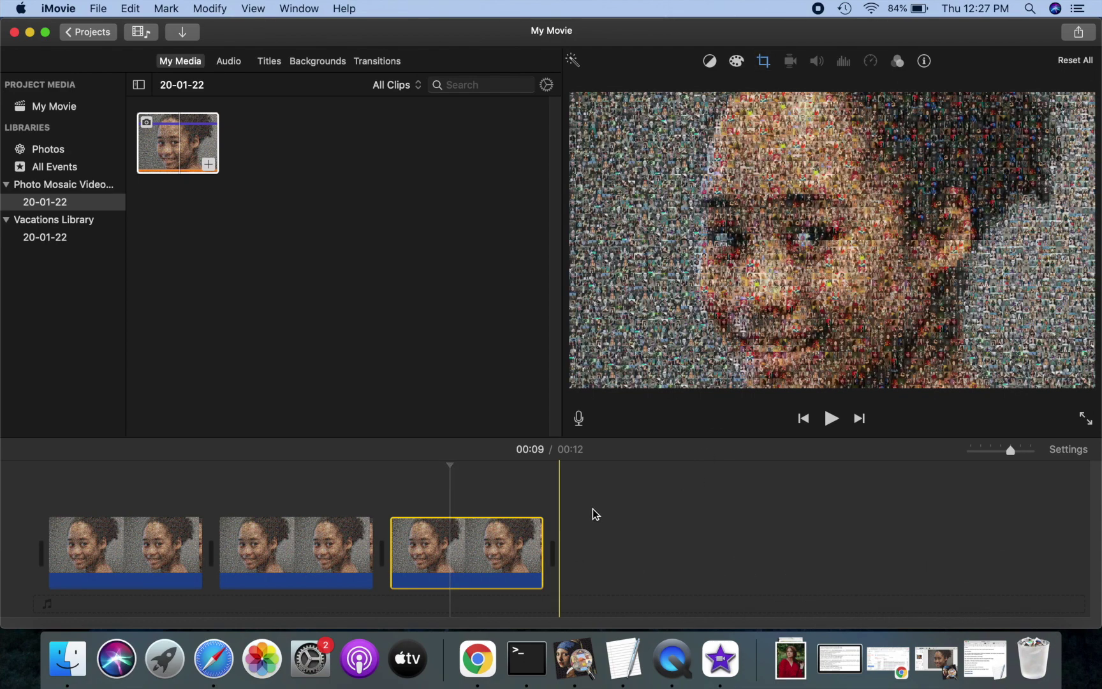
- Paste a copy of the third clip as a fourth clip at the timeline's end
right_click(502, 549)
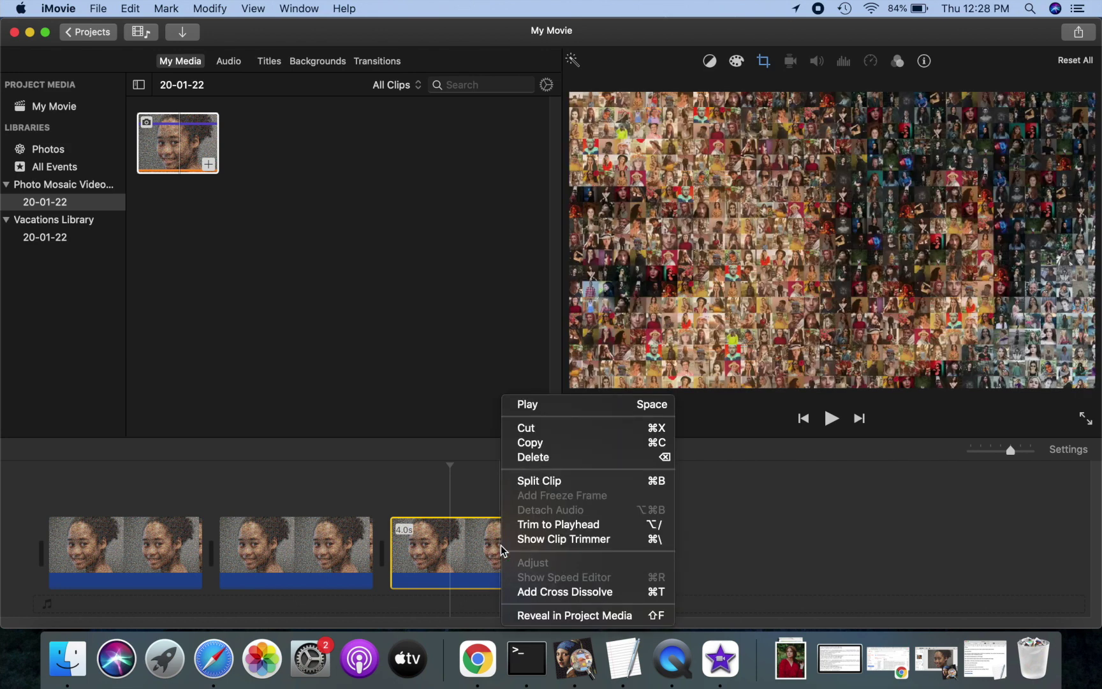
click(552, 446)
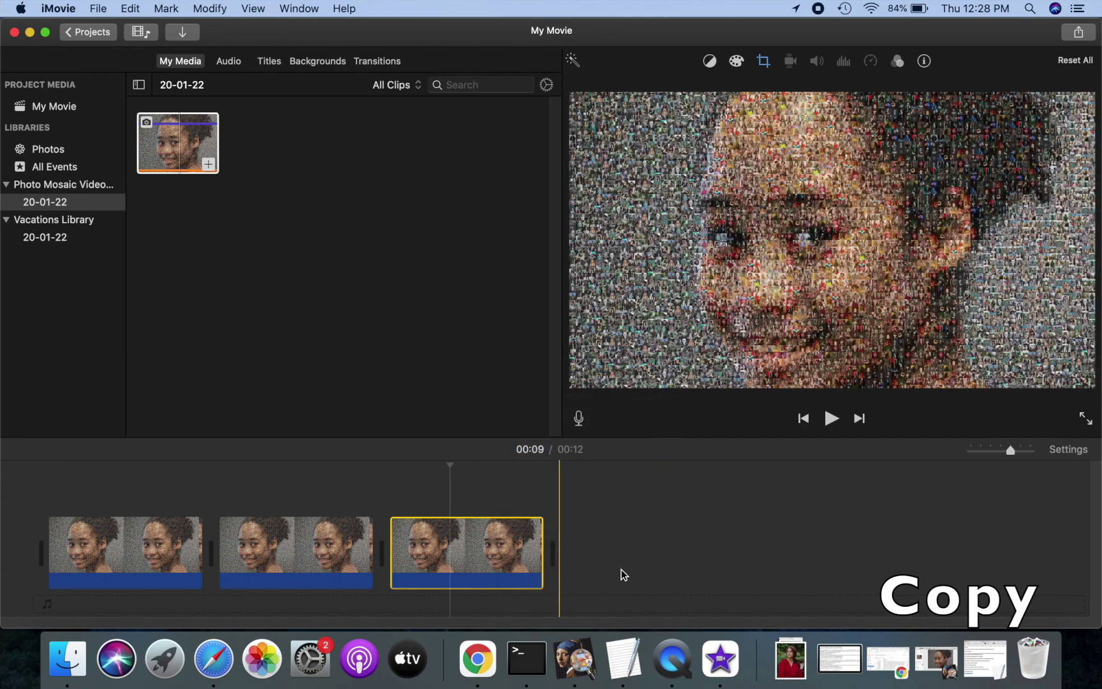
click(607, 548)
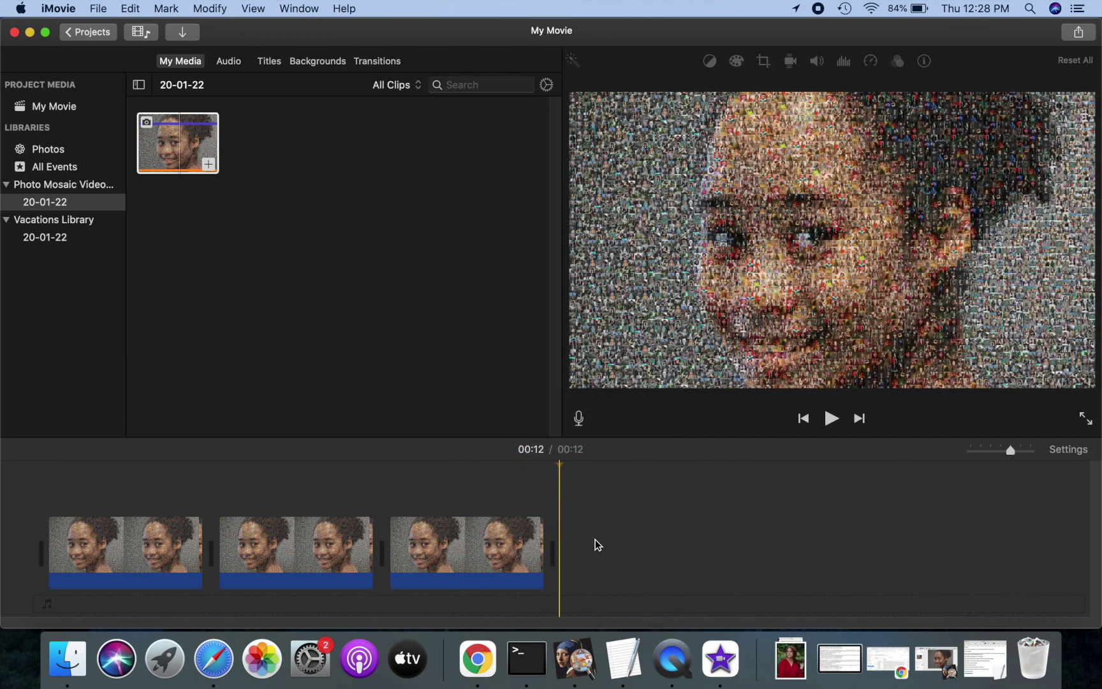
key(cmd+v)
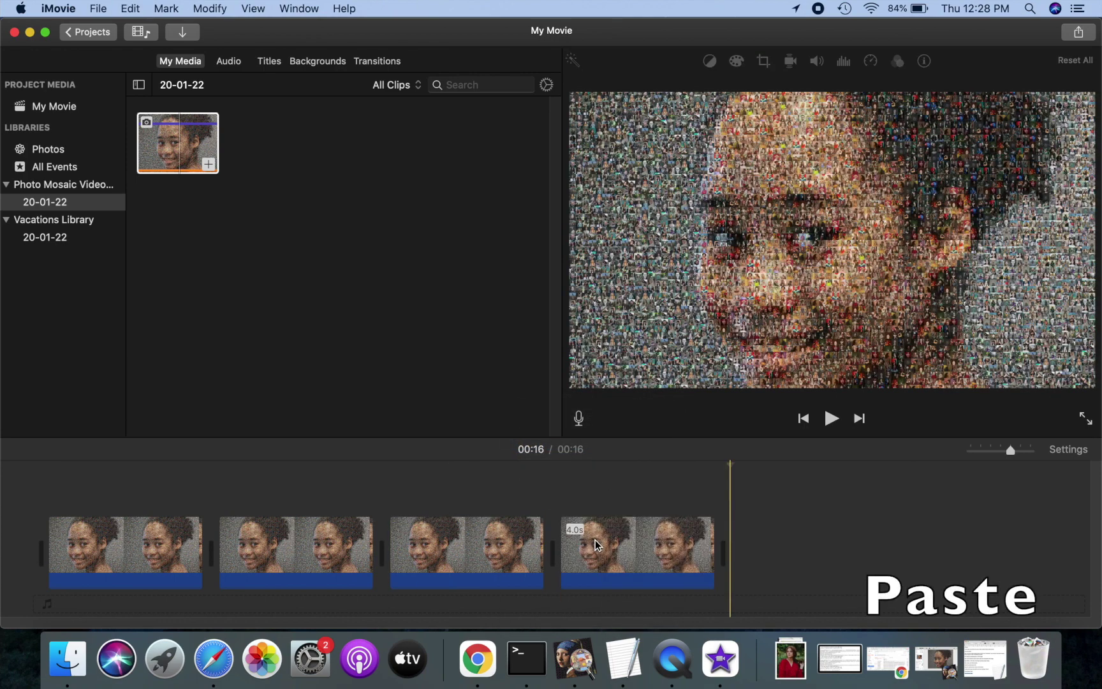
click(595, 545)
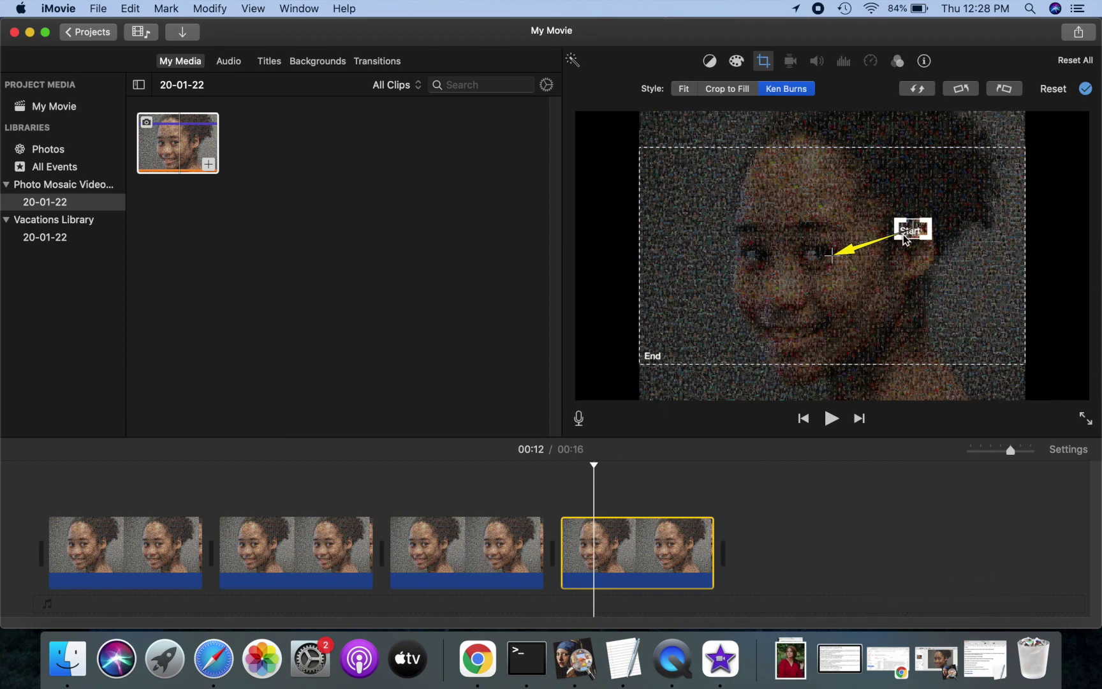
- Swap the fourth clip's Ken Burns frames, end it at her chin, and play the movie
click(916, 89)
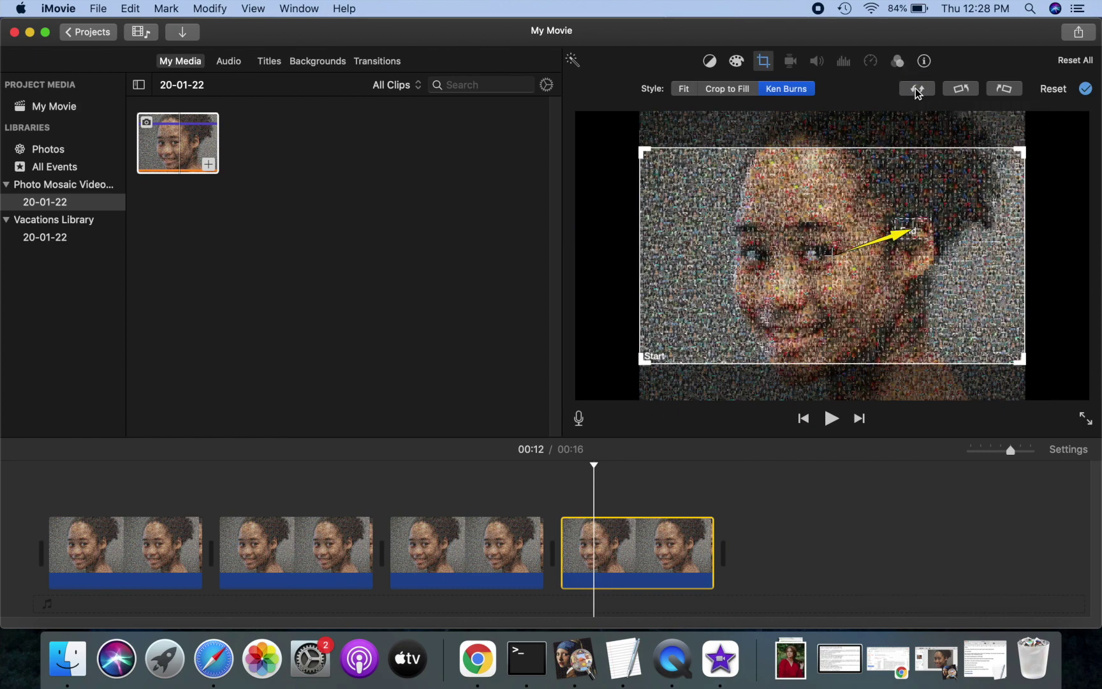
click(910, 228)
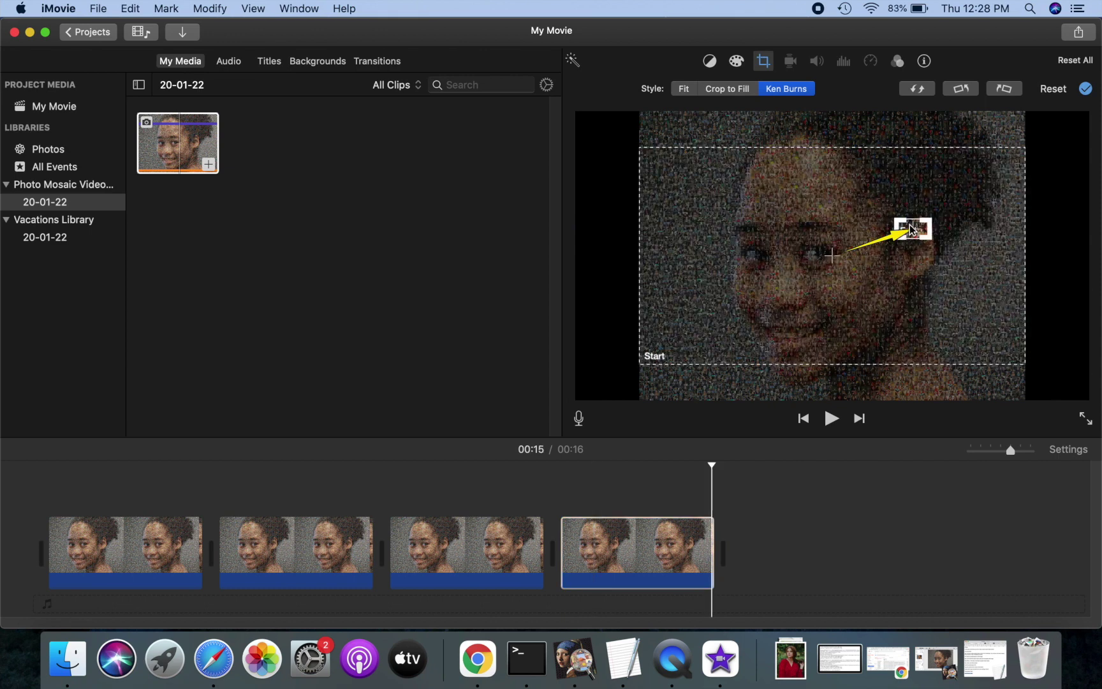
mouse_move(910, 229)
mouse_down()
mouse_move(680, 321)
mouse_move(739, 194)
mouse_move(788, 337)
mouse_up()
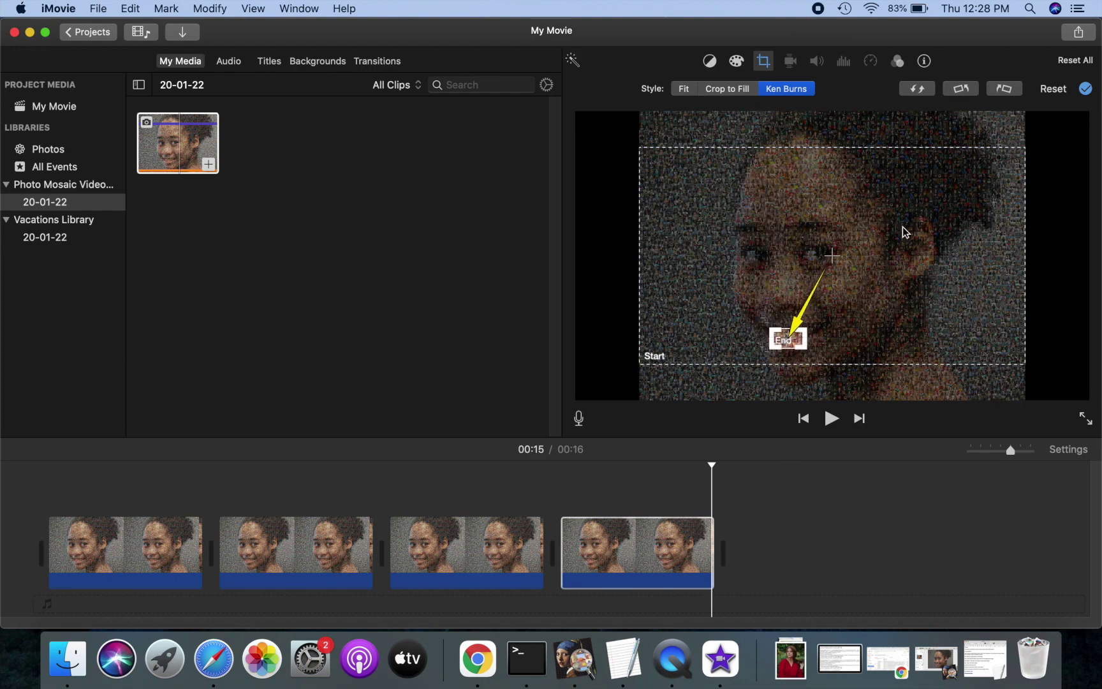
click(1087, 88)
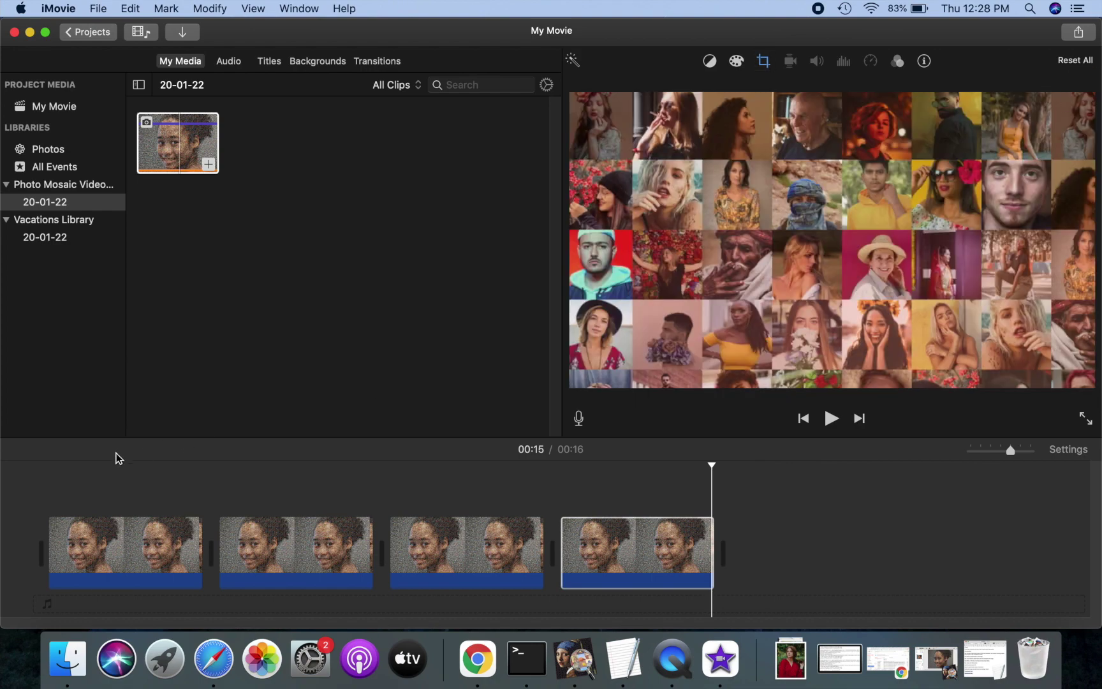
click(29, 488)
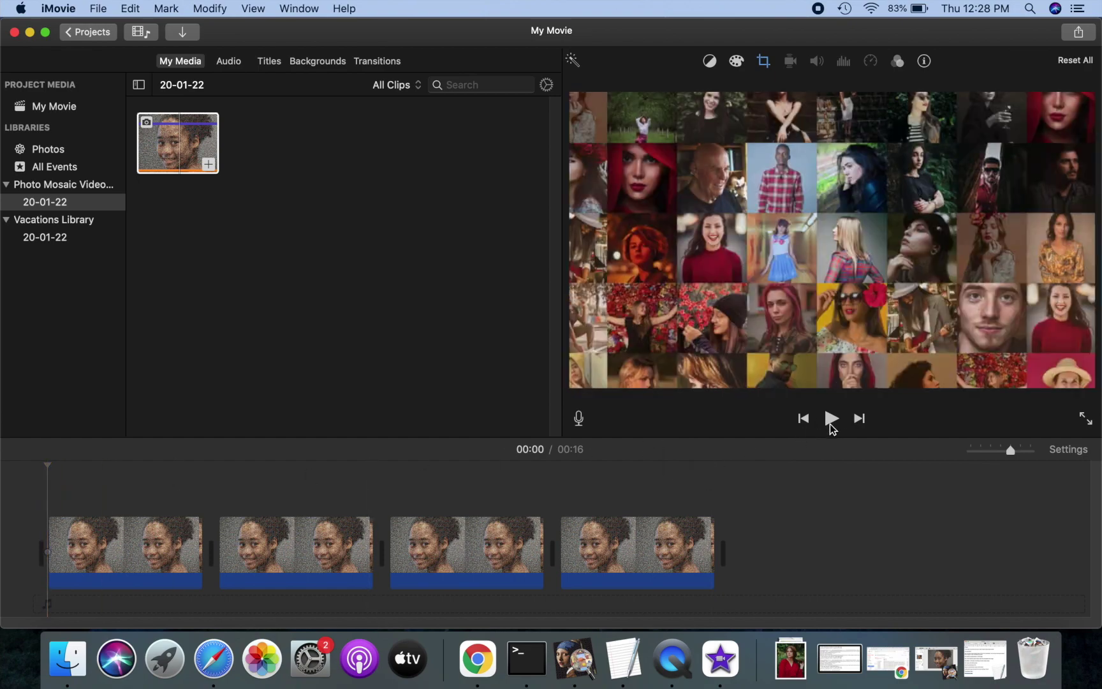
click(830, 421)
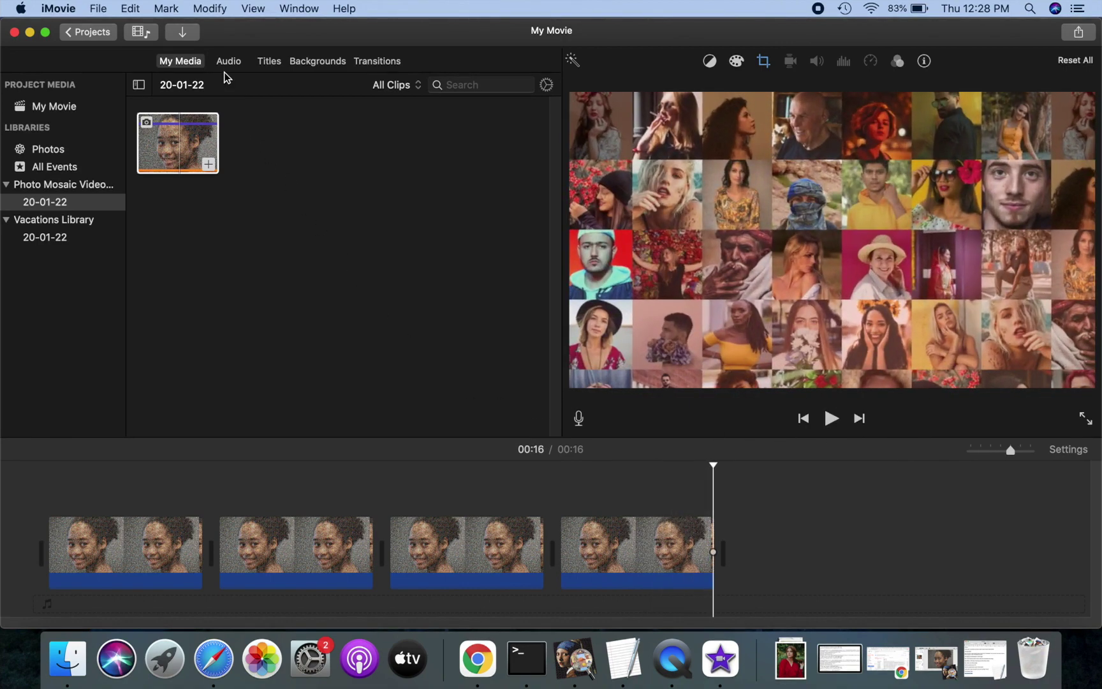
- Export the movie with File > Share > File as Photo Mosaic Movie.mp4 on the Desktop
click(99, 9)
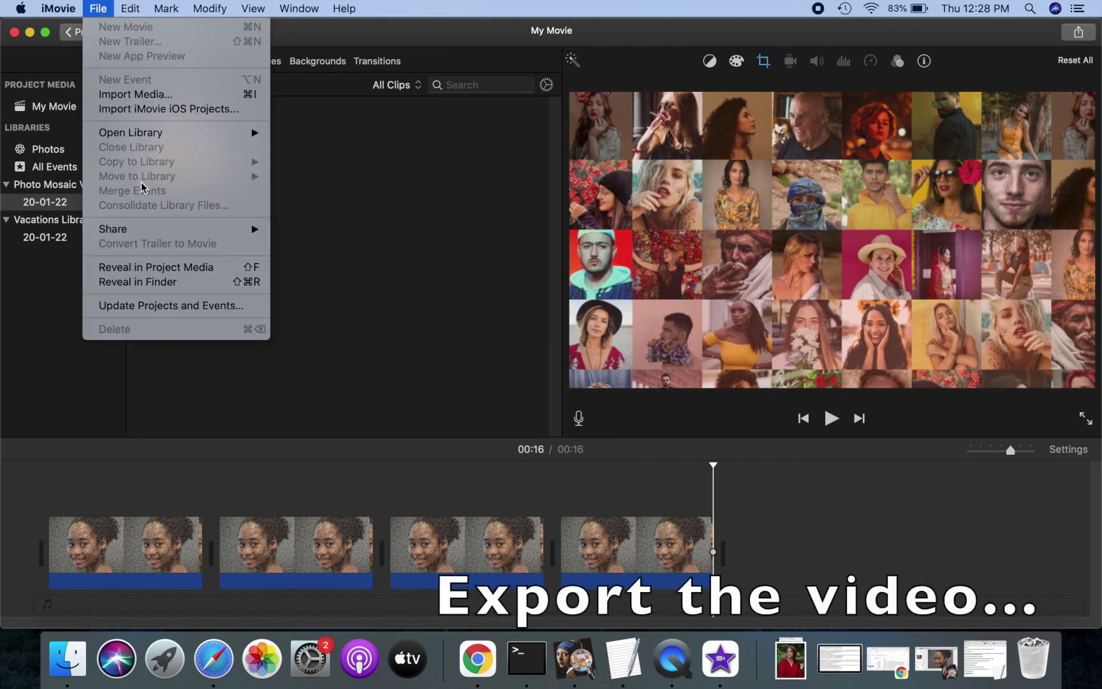
mouse_move(113, 229)
click(297, 272)
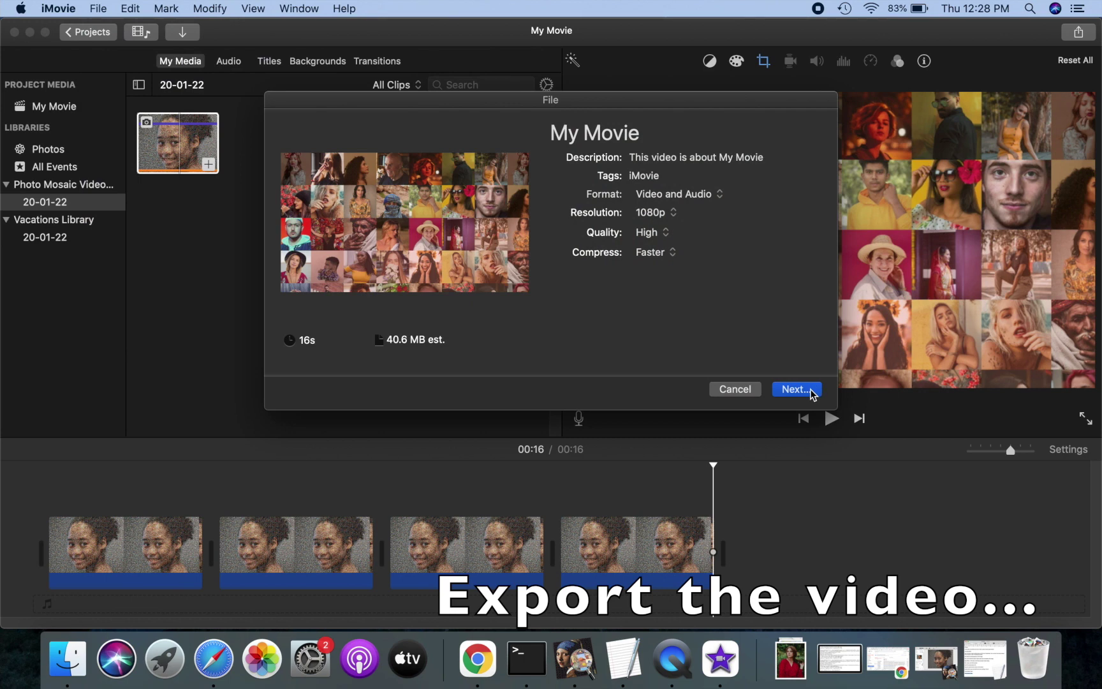
click(809, 390)
text(Photo Mosaic Movie.mp4)
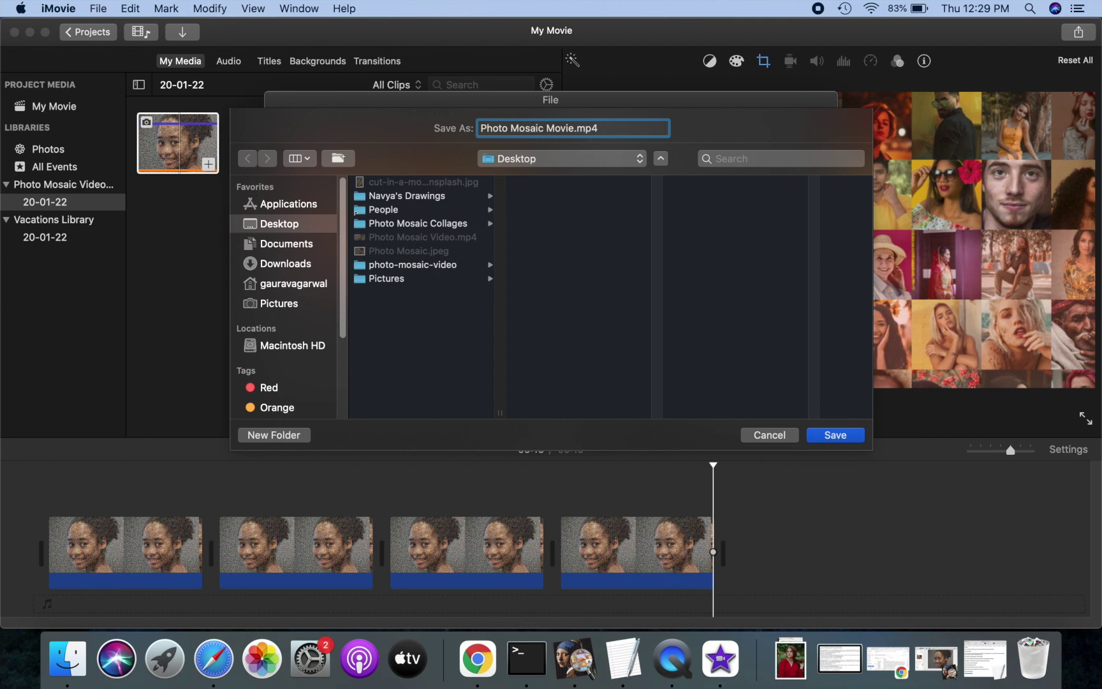
click(834, 436)
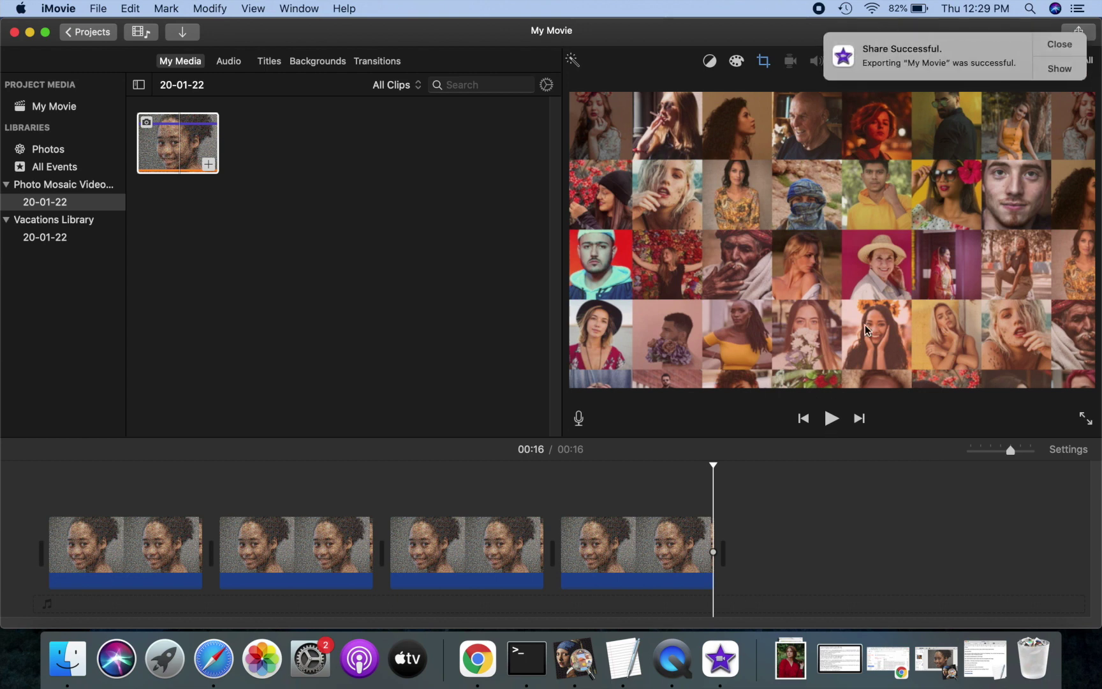
- Reveal Photo Mosaic Movie.mp4 in Finder, open it in QuickTime Player and play it
click(1059, 68)
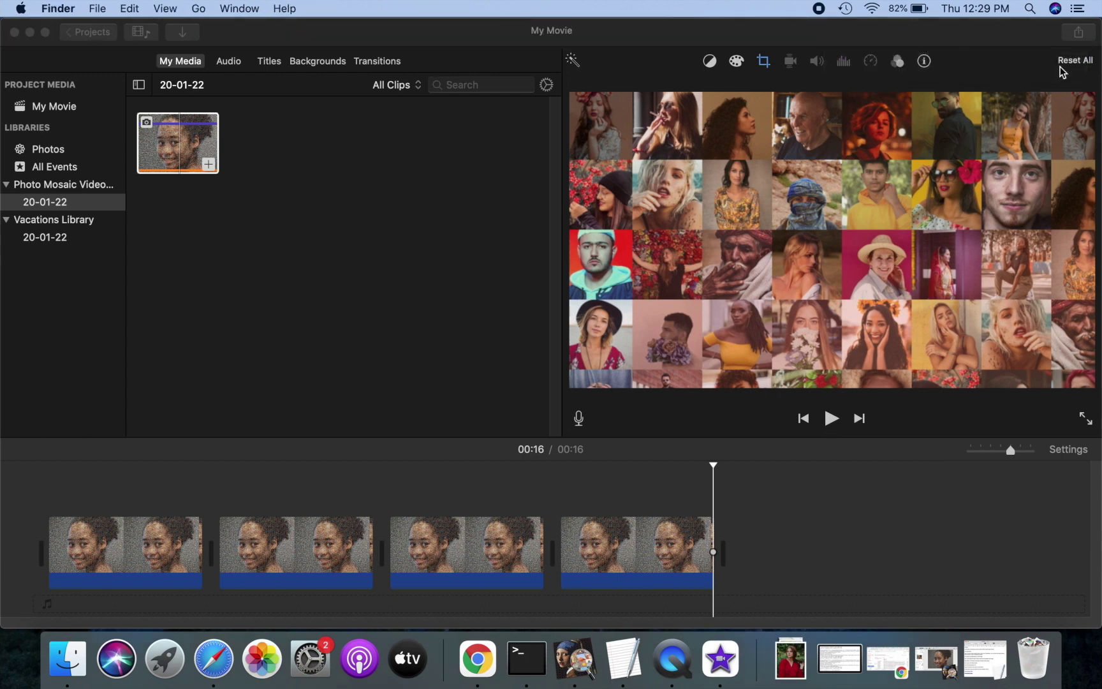
double_click(494, 121)
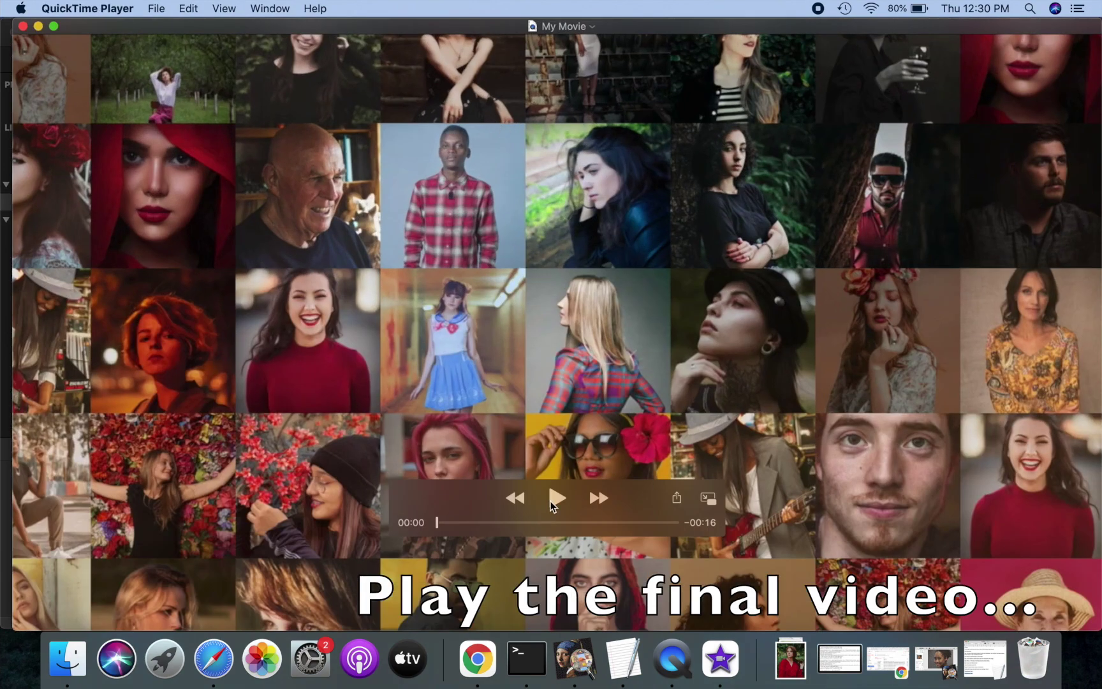
click(551, 499)
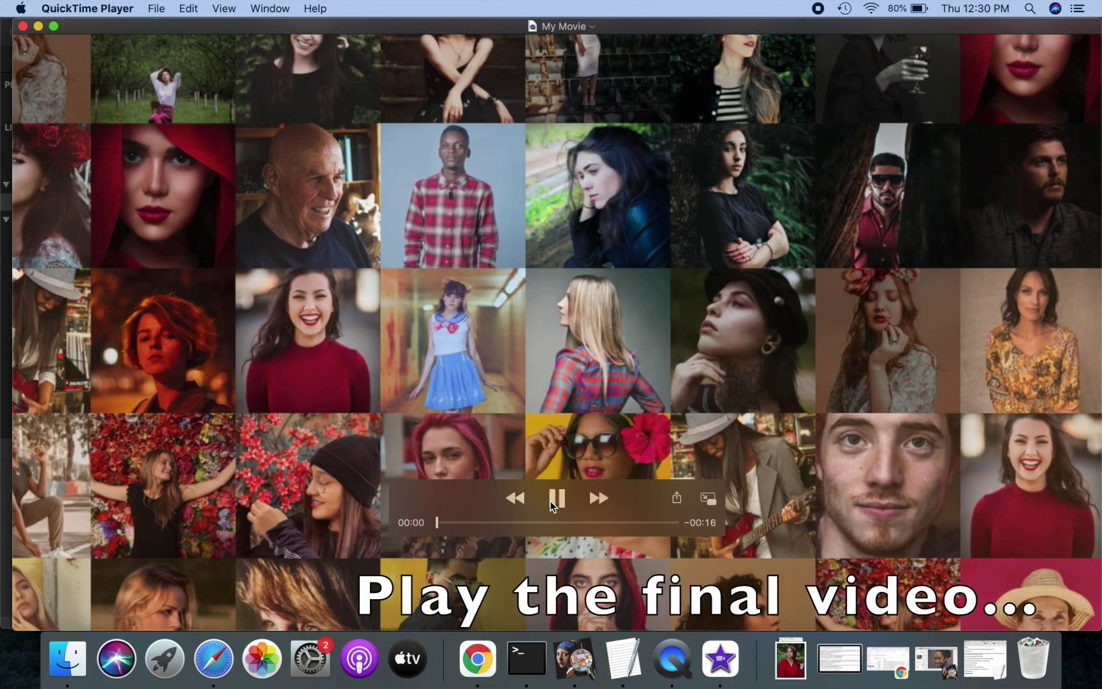